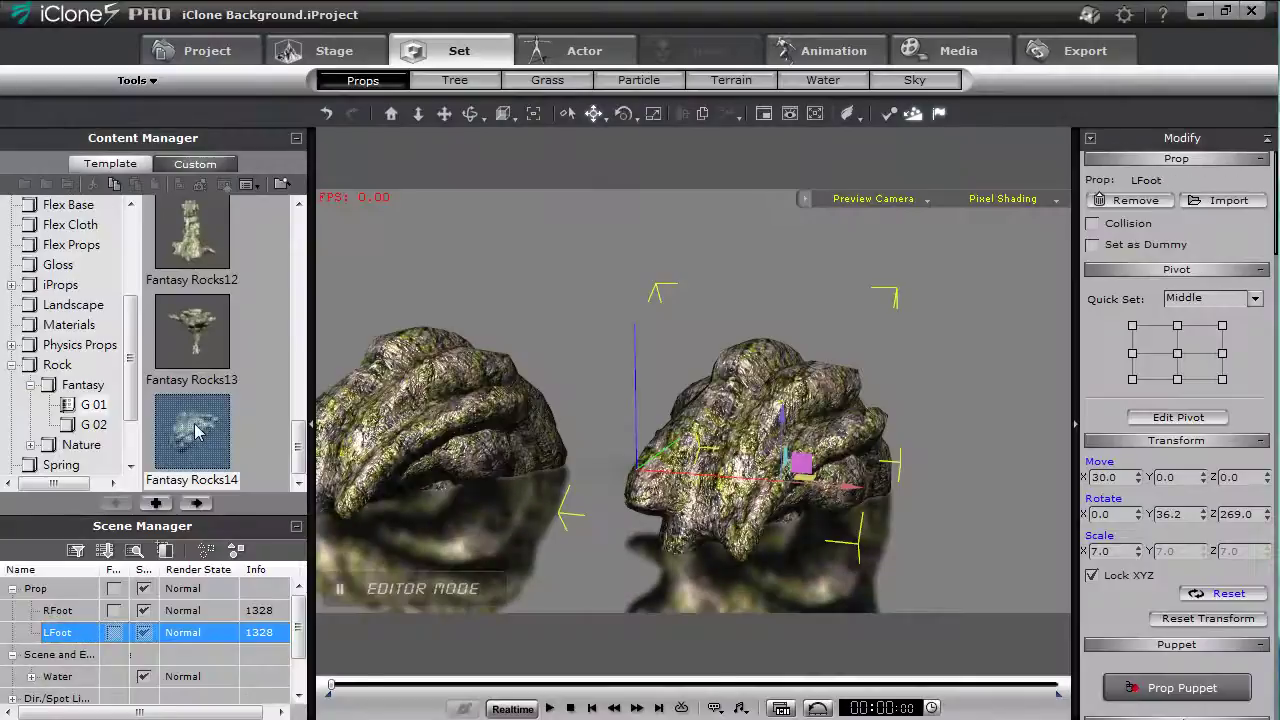
Add the Fantasy Rocks12 prop to the scene and scale it to 10
scroll(193, 368, "up", 2)
double_click(192, 365)
left_click_drag(1128, 550, 1081, 553)
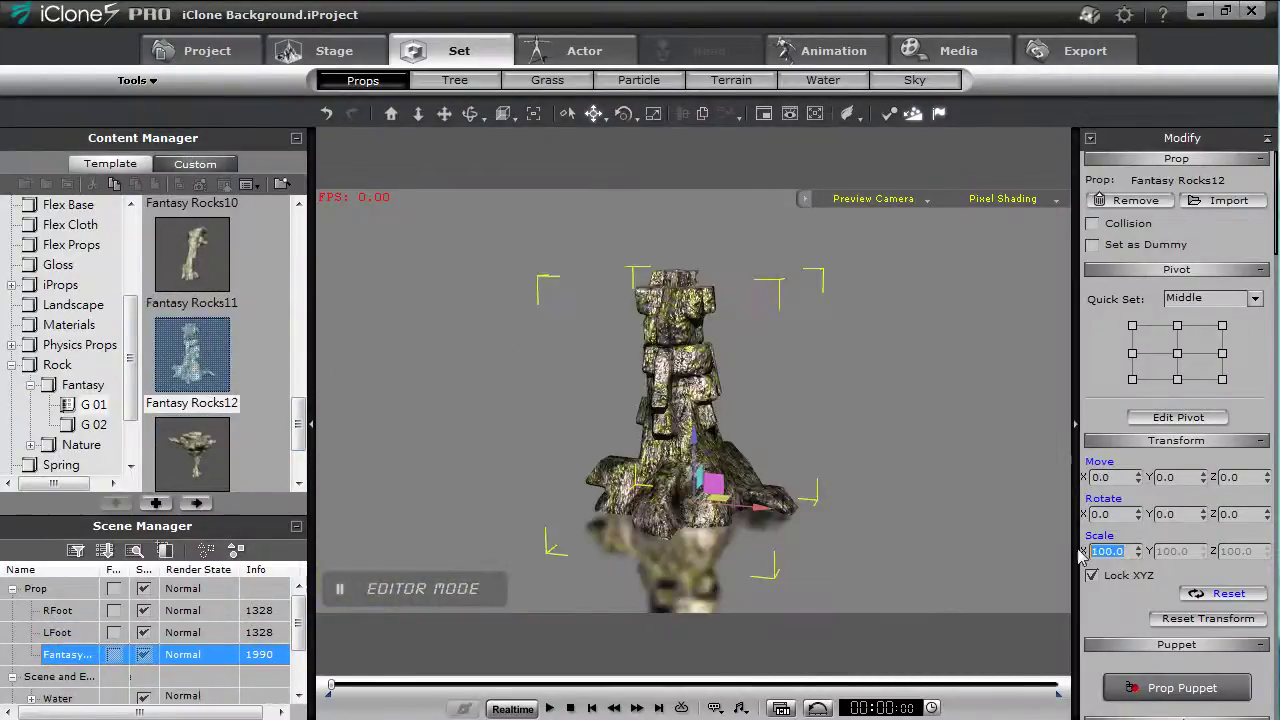
type("10")
key("Return")
Raise the new rock onto the right foot as a lower leg and place a copy above the left foot
key("Home")
left_click_drag(692, 436, 692, 336)
left_click_drag(755, 403, 883, 413)
Rename the two lower-leg rocks RLeg and Leg
double_click(62, 656)
type("RLeg")
key("Return")
double_click(74, 677)
type("Leg")
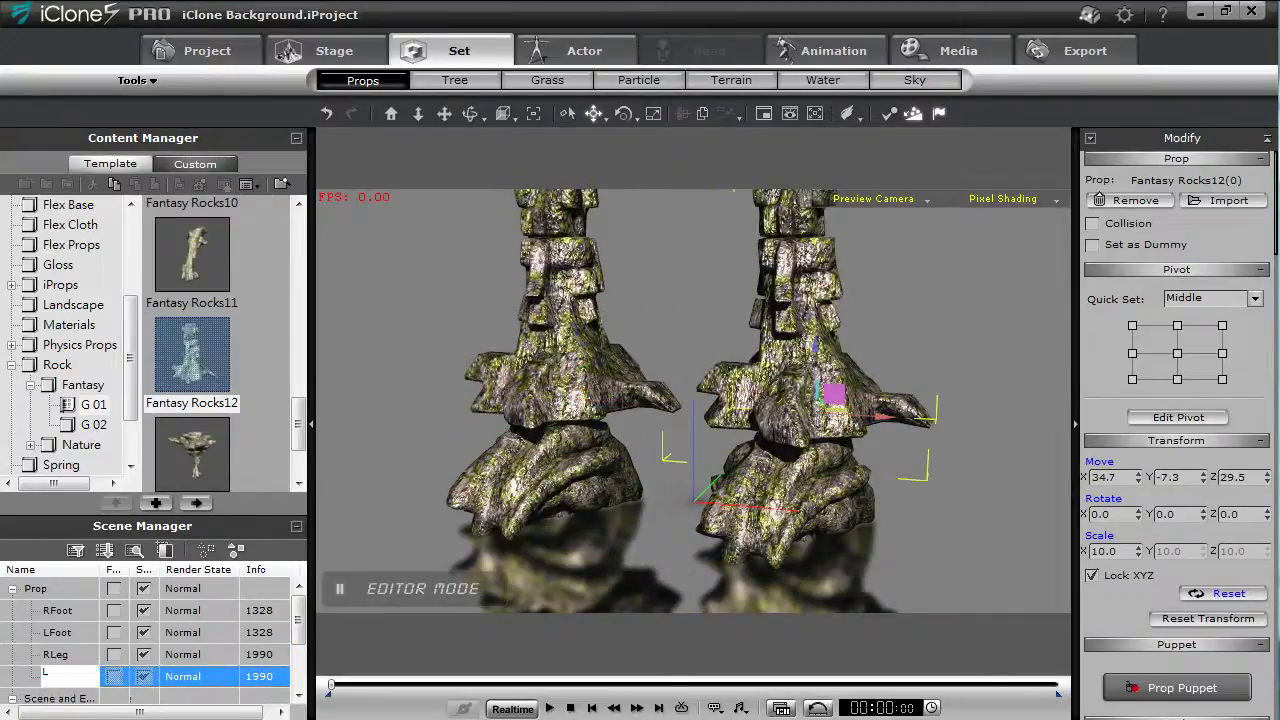
key("Return")
Add the Fantasy Rocks03 prop, scale it to 15 and place it on top of the right lower leg
left_click_drag(297, 415, 295, 256)
double_click(193, 285)
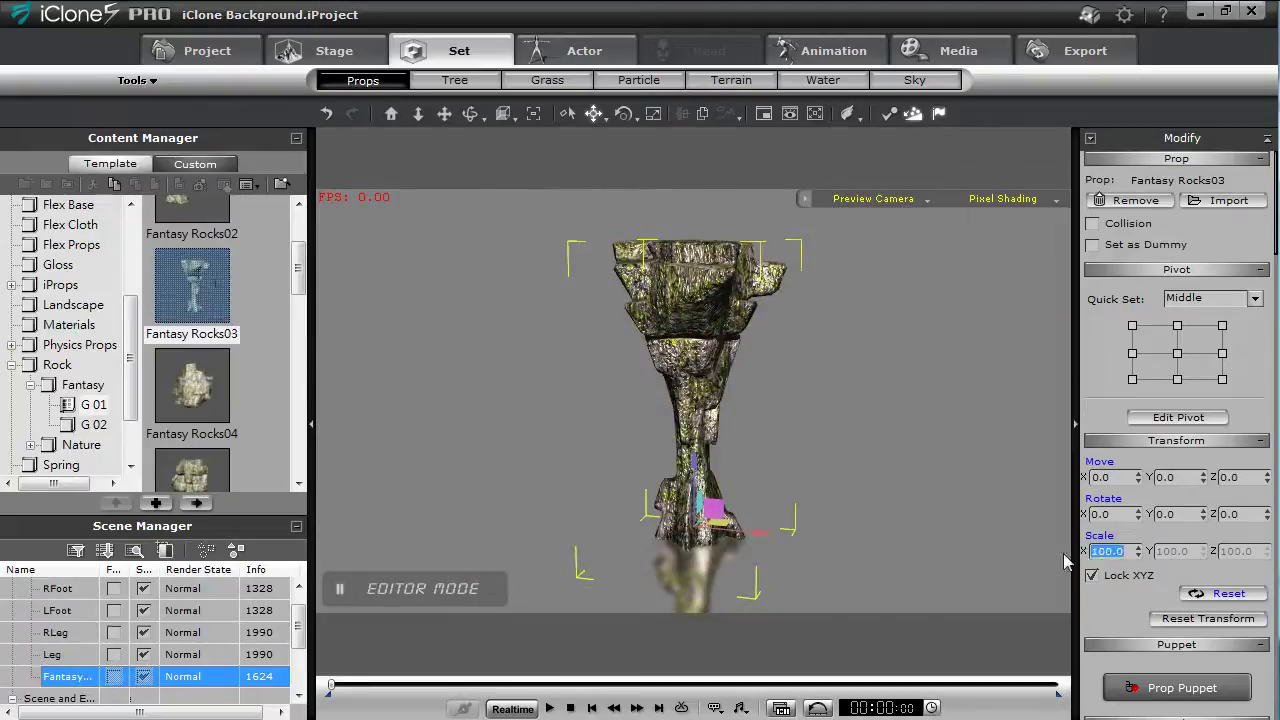
left_click_drag(730, 256, 617, 245)
key("Home")
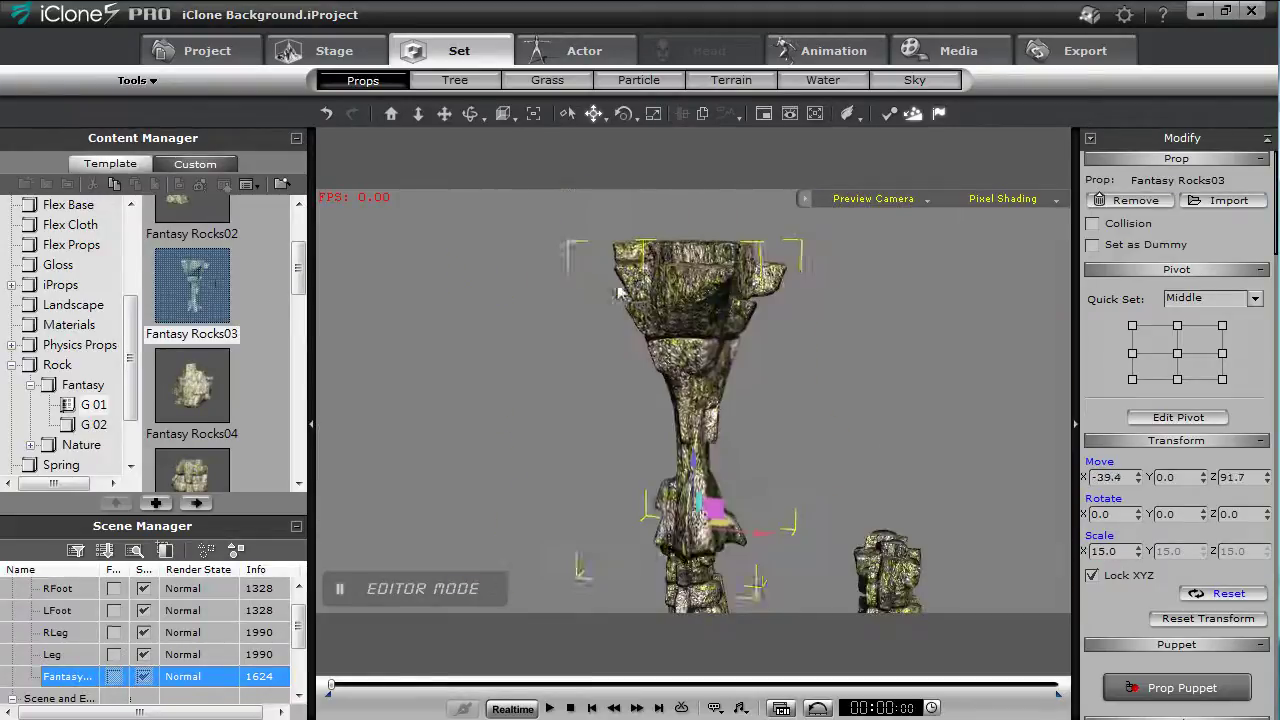
Copy the upper-leg rock across onto the left leg and name the pair RUpLeg and LUpLeg
left_click_drag(757, 531, 958, 550, "ctrl")
double_click(74, 655)
type("RUpLeg")
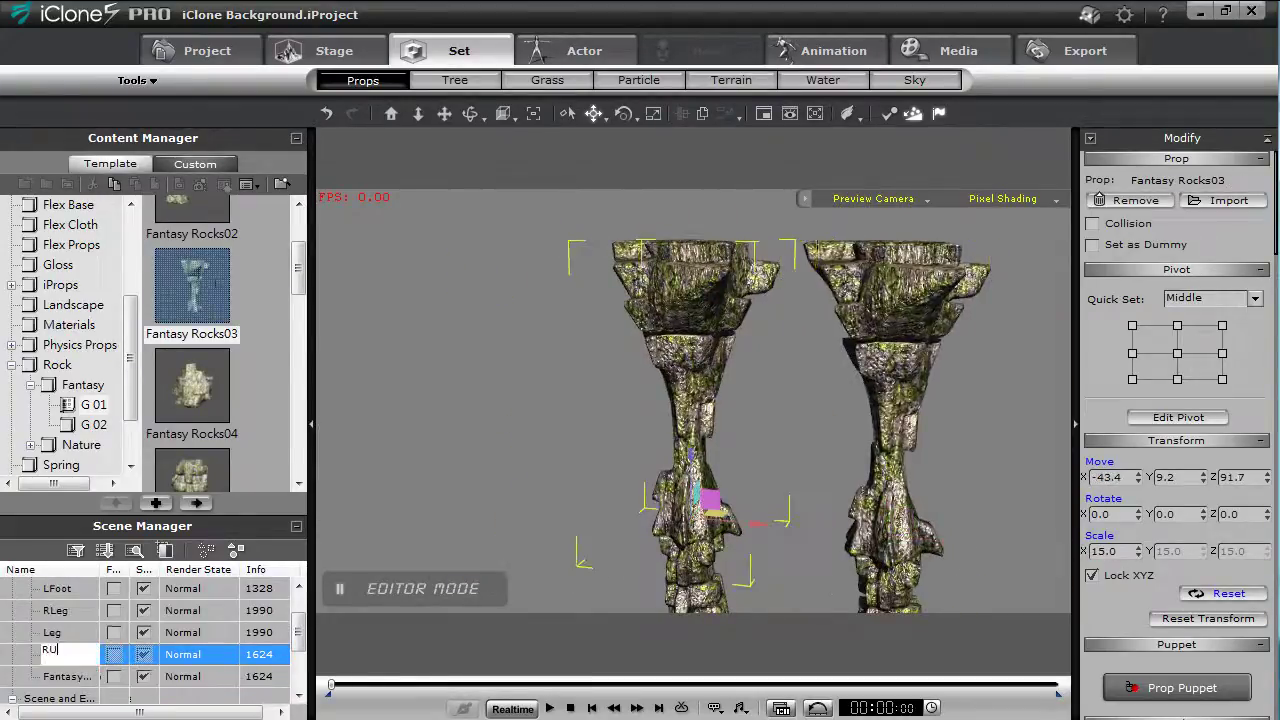
key("Return")
double_click(66, 676)
type("LUpLeg")
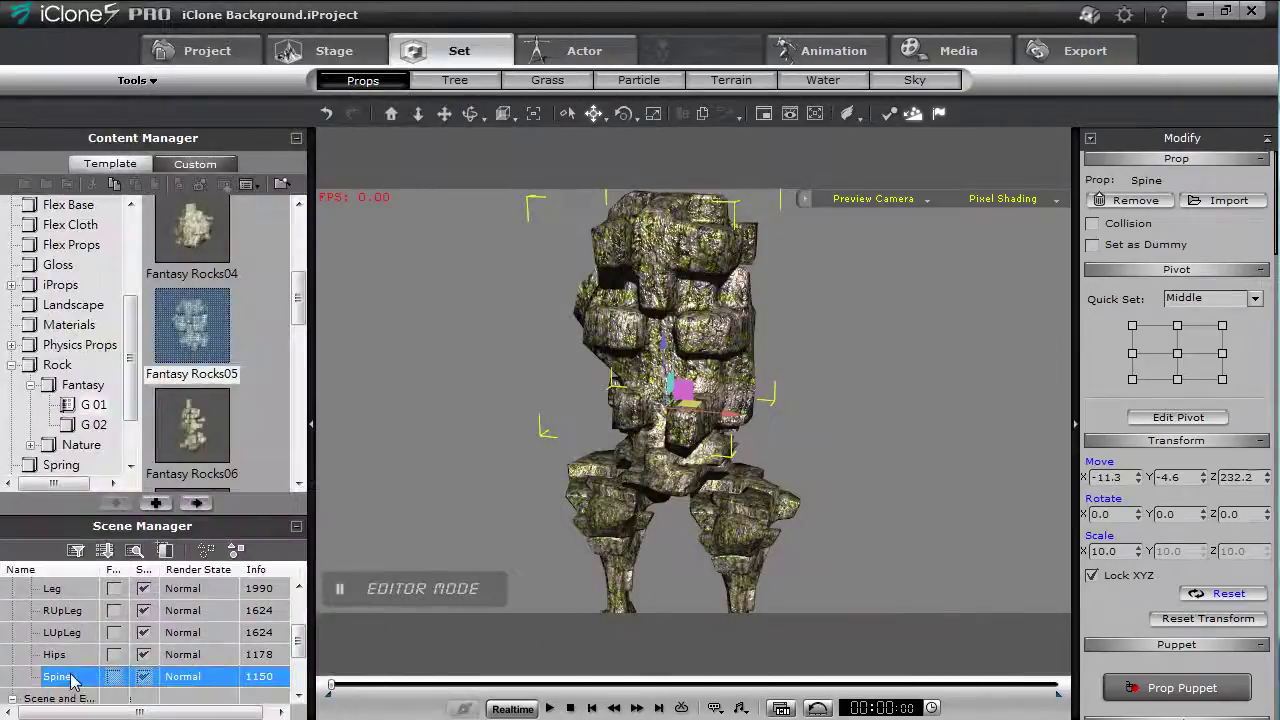
Add the Fantasy Rocks08 prop to the scene and scale it to 5
double_click(193, 360)
double_click(1130, 551)
type("5")
key("Return")
Unlock proportional scaling on the Fantasy Rocks08 prop and set its Z scale to 1
key("x")
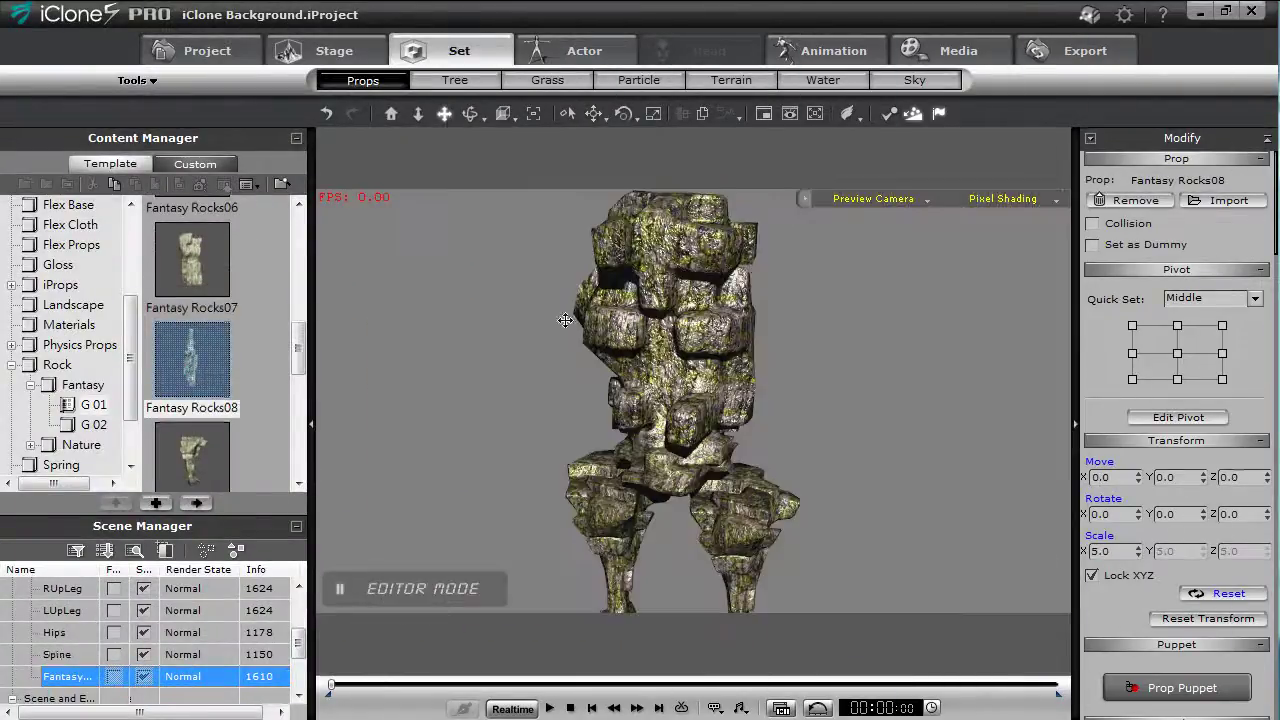
scroll(560, 522, "down", 4)
left_click_drag(560, 522, 546, 504)
left_click(1092, 575)
double_click(1232, 551)
type("1")
key("Return")
Move the flattened rock to the centre of the spine's top and rename it Neck
key("w")
left_click_drag(688, 540, 683, 206)
key("Home")
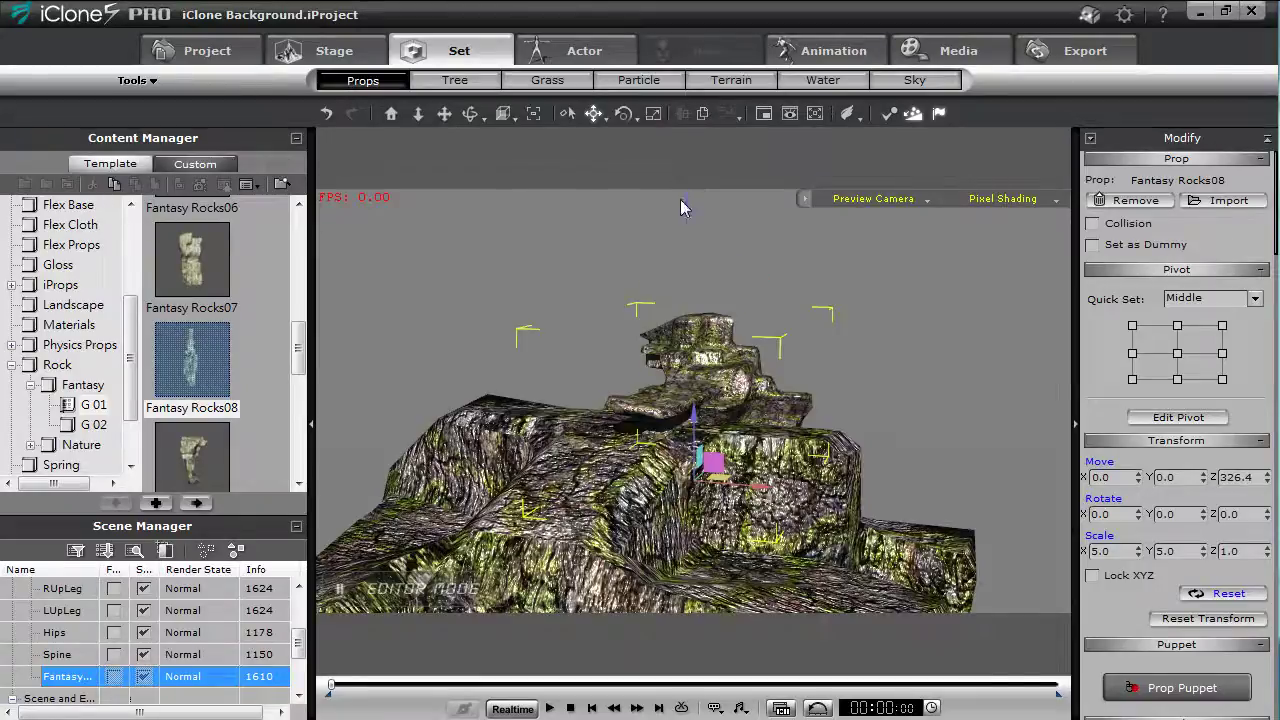
scroll(503, 346, "down", 4)
left_click_drag(756, 432, 677, 437)
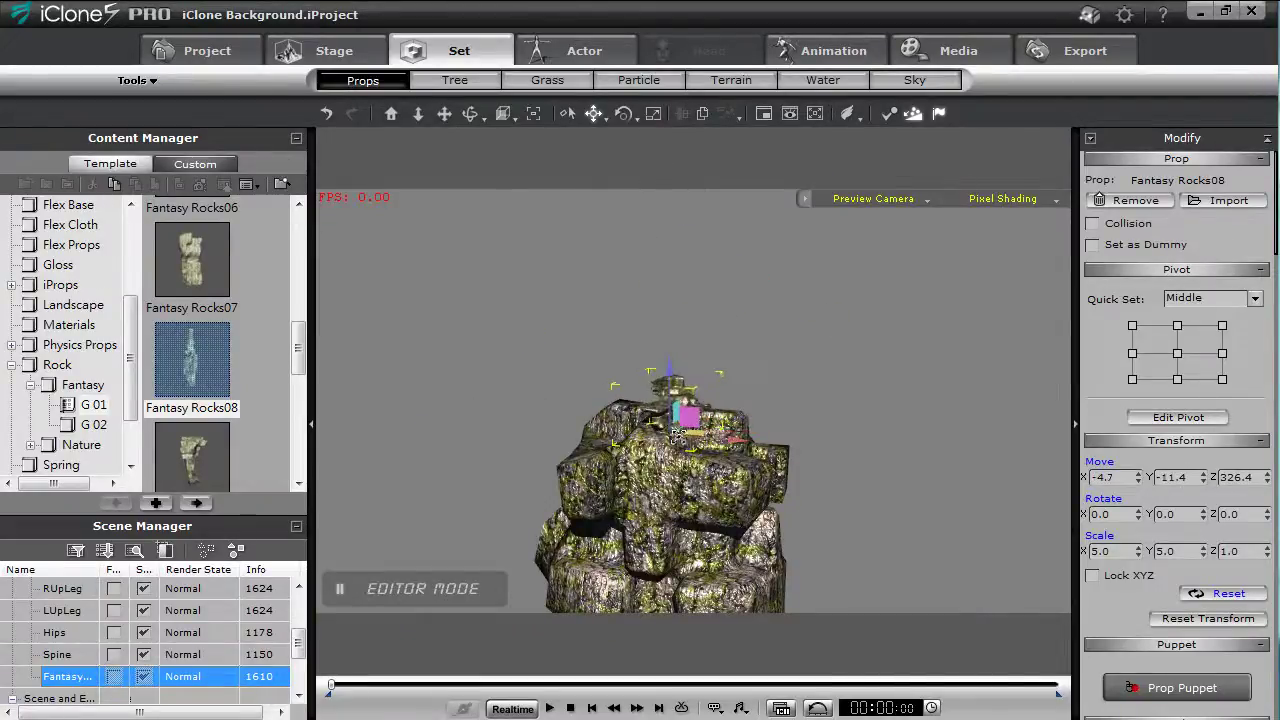
double_click(60, 679)
type("Neck")
key("Return")
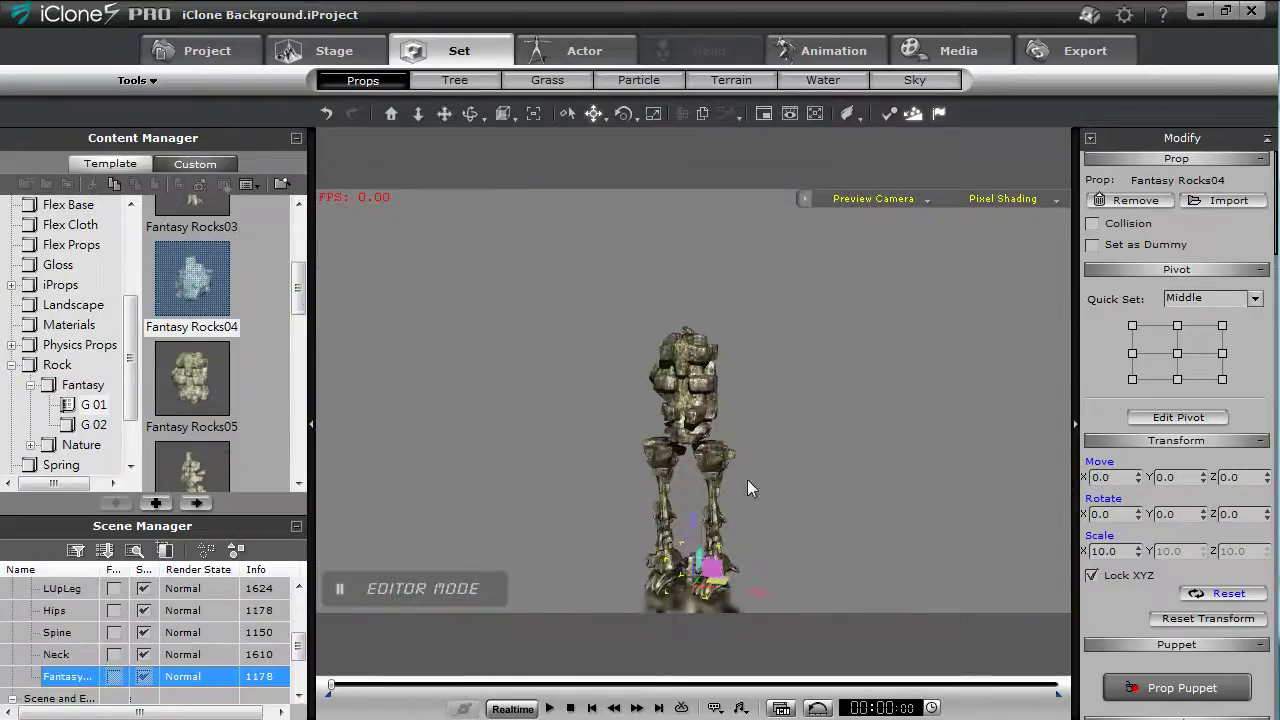
Raise the Fantasy Rocks04 prop onto the neck and rename it Head
left_click_drag(692, 522, 687, 258)
key("Home")
left_click_drag(758, 492, 729, 491)
double_click(79, 681)
type("Head")
key("Return")
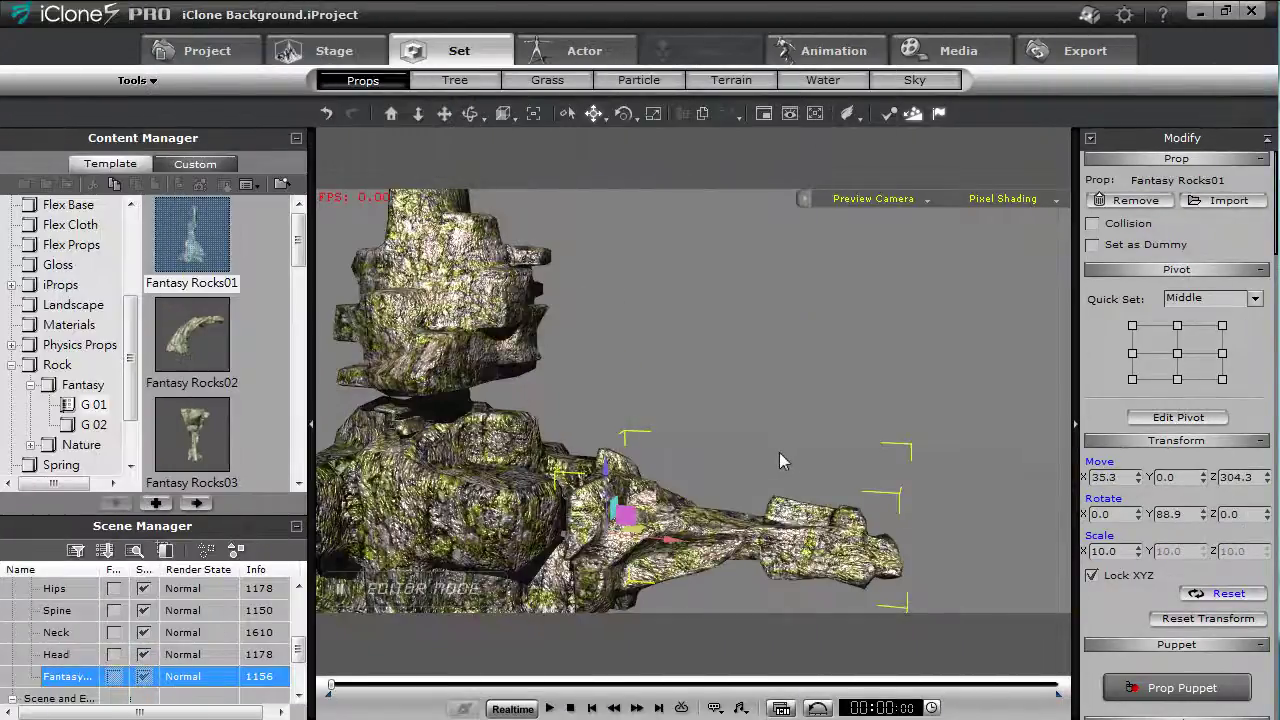
Rename the Fantasy Rocks01 prop at the left shoulder LArm
double_click(84, 677)
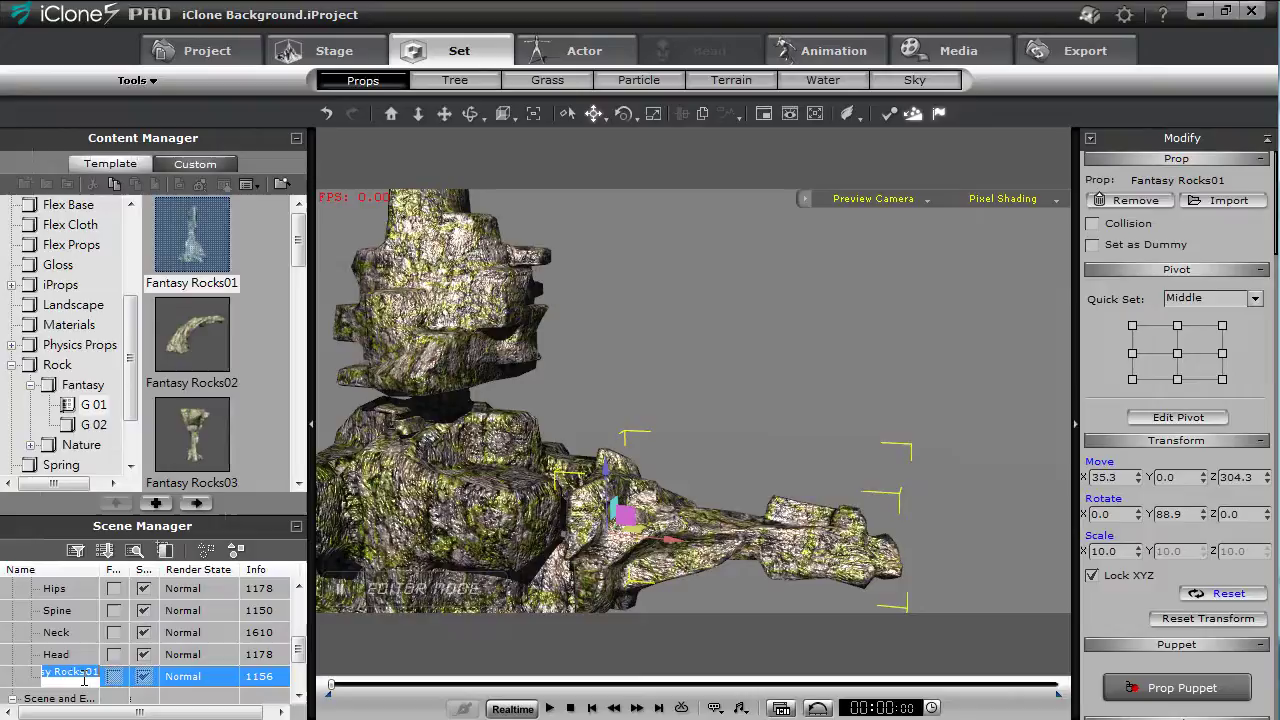
type("LArm")
key("Return")
Copy LArm to the opposite shoulder and rotate the copy so that it points outward
left_click(444, 113)
scroll(692, 400, "down", 5)
left_click(593, 113)
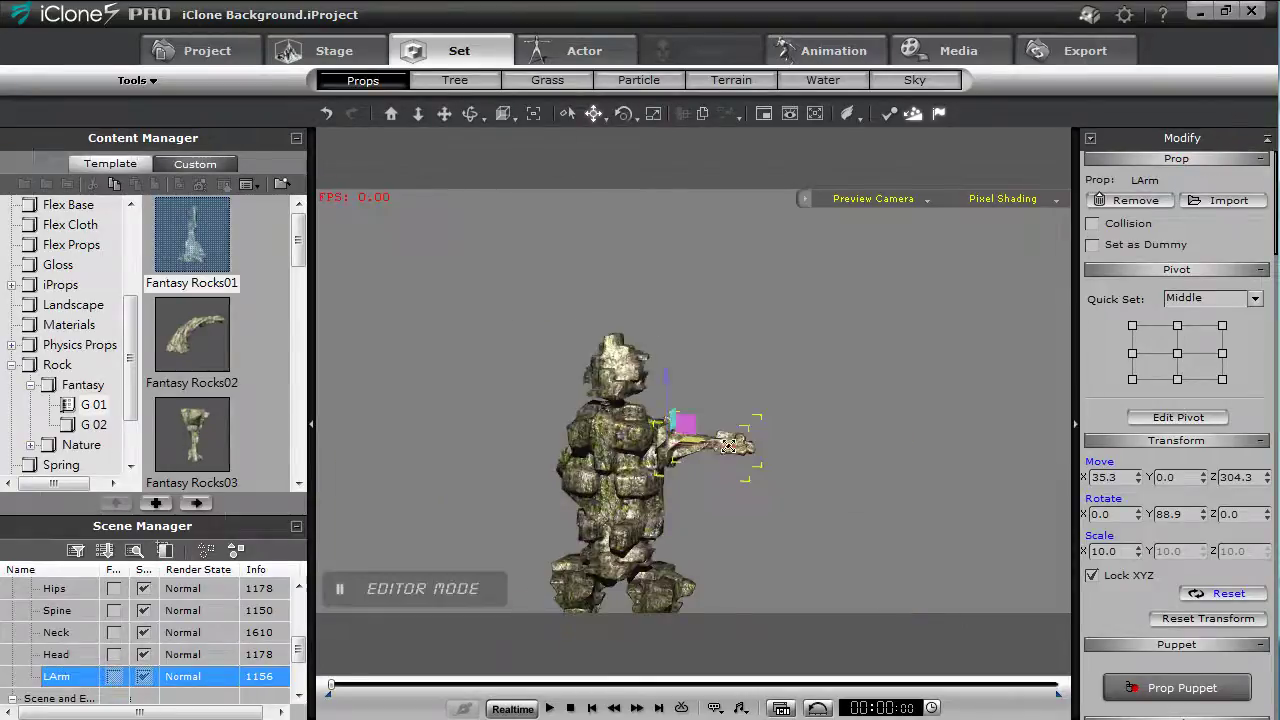
left_click_drag(728, 445, 535, 395)
left_click(623, 113)
left_click(593, 113)
left_click_drag(545, 440, 618, 448)
Rename the copied arm RArm
double_click(69, 678)
type("RArm")
key("Return")
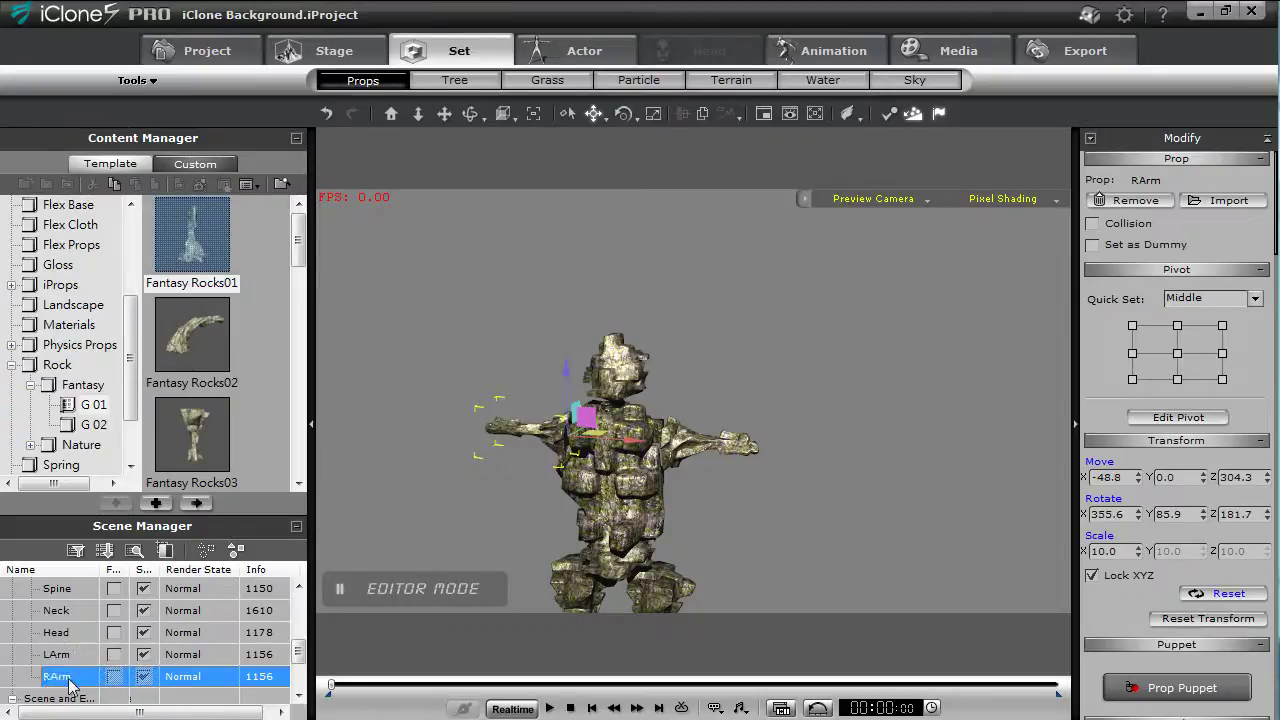
Add another Fantasy Rocks08 prop at scale 5, then position and rotate it as the left forearm
scroll(192, 330, "down", 5)
double_click(192, 327)
left_click(444, 113)
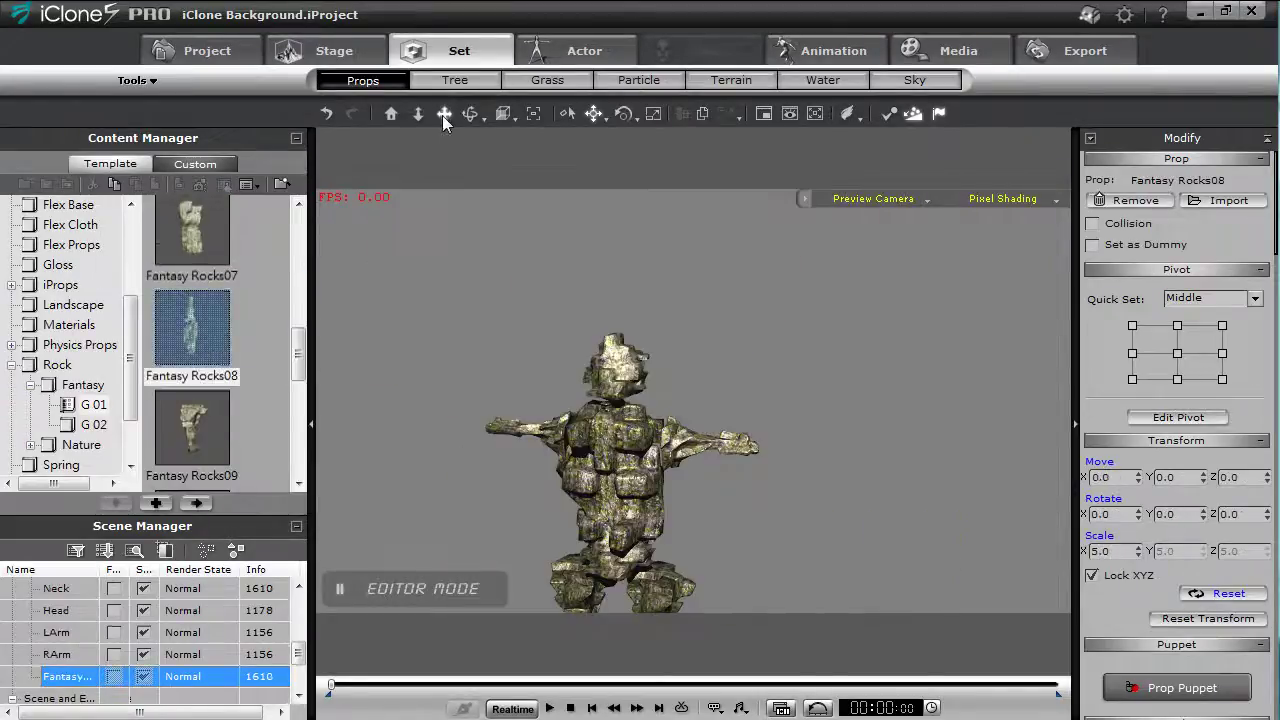
left_click_drag(678, 590, 757, 429)
key("Home")
left_click(623, 113)
left_click_drag(694, 508, 764, 550)
left_click(593, 113)
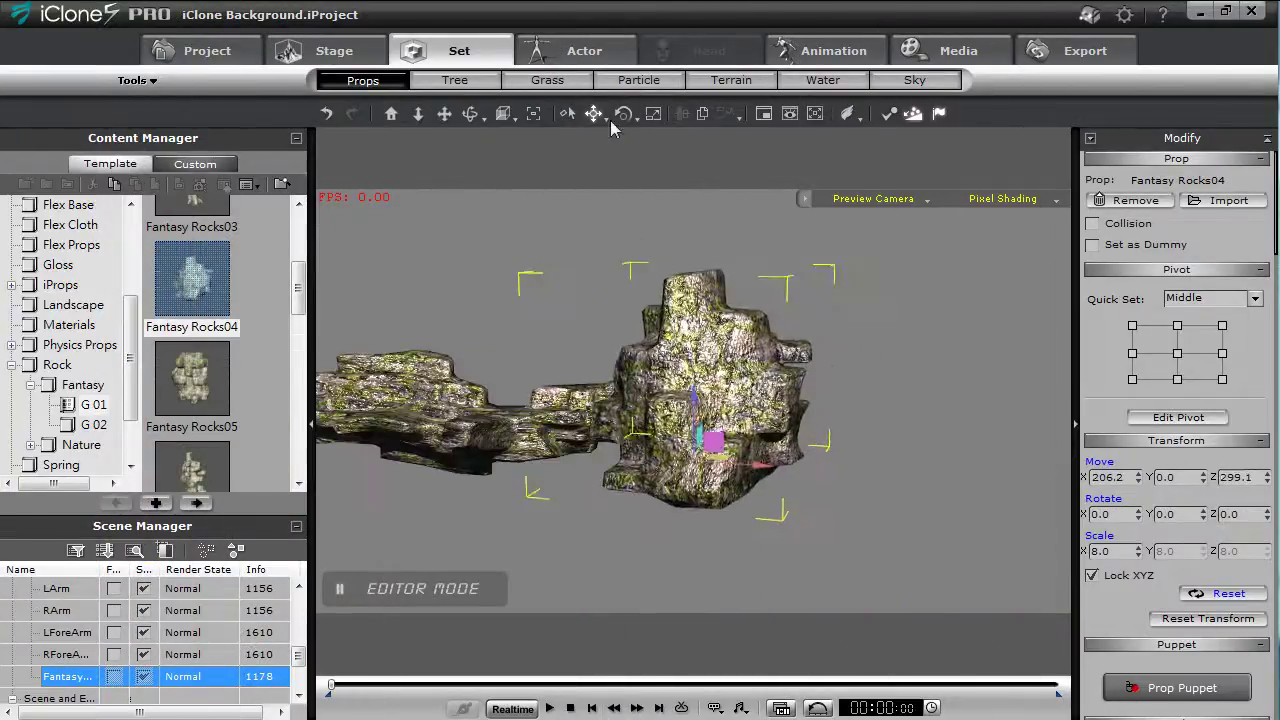
Rotate the left hand rock to about 267.9 around Z and set only its Z scale to 5
left_click(623, 113)
left_click_drag(668, 470, 645, 467)
left_click(1092, 575)
double_click(1234, 551)
type("5")
key("Return")
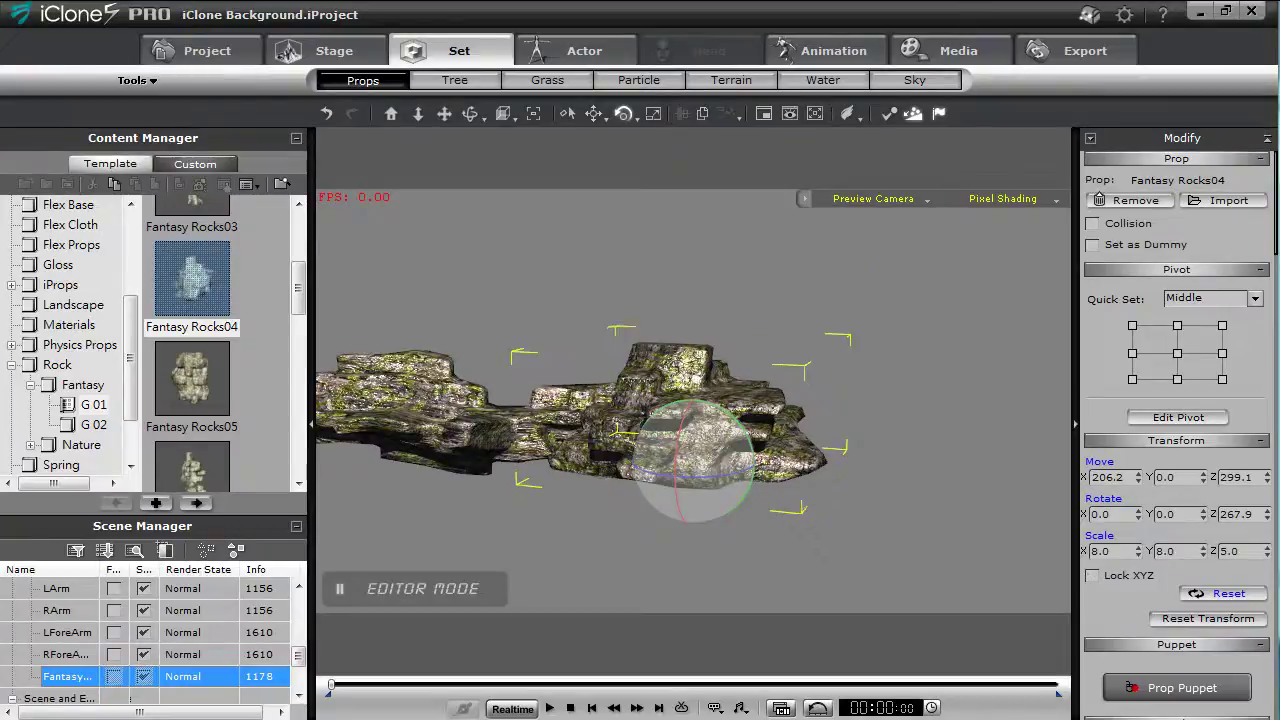
Copy the hand rock to the end of the right forearm and name the two hands LHand and RHand
key("x")
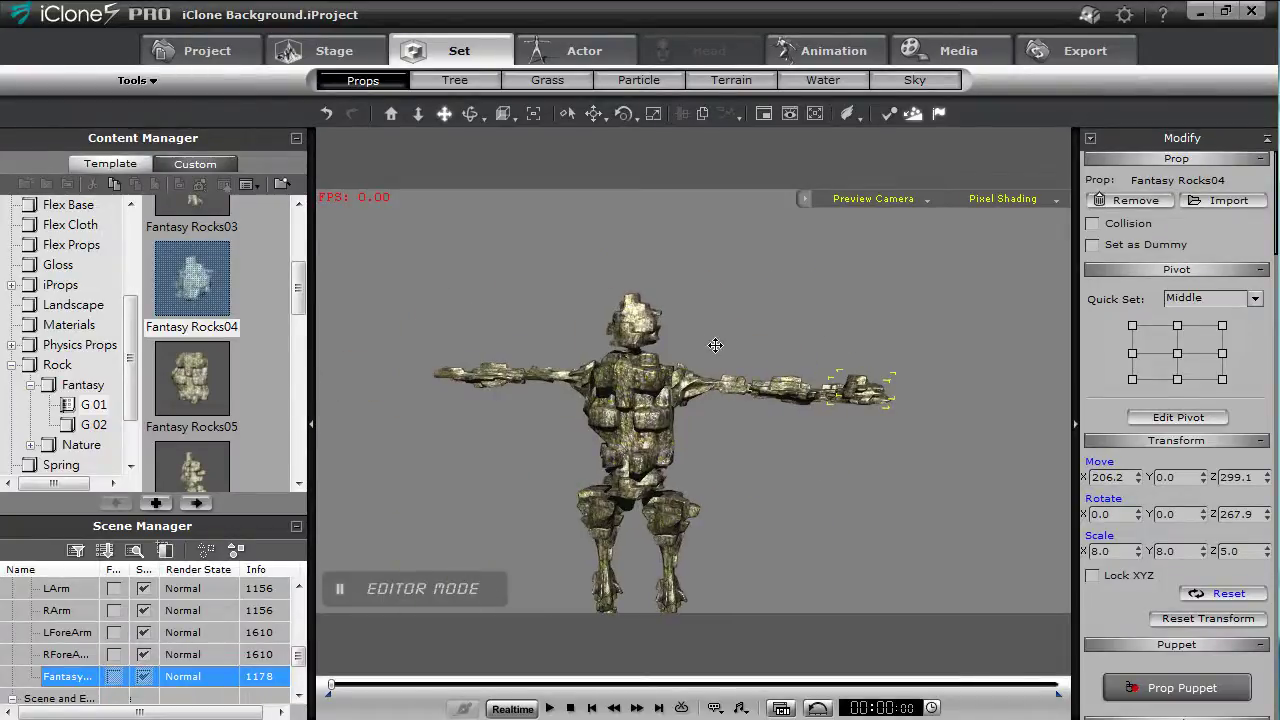
left_click_drag(884, 386, 473, 379)
left_click(62, 654)
double_click(62, 654)
type("LHand")
left_click(62, 676)
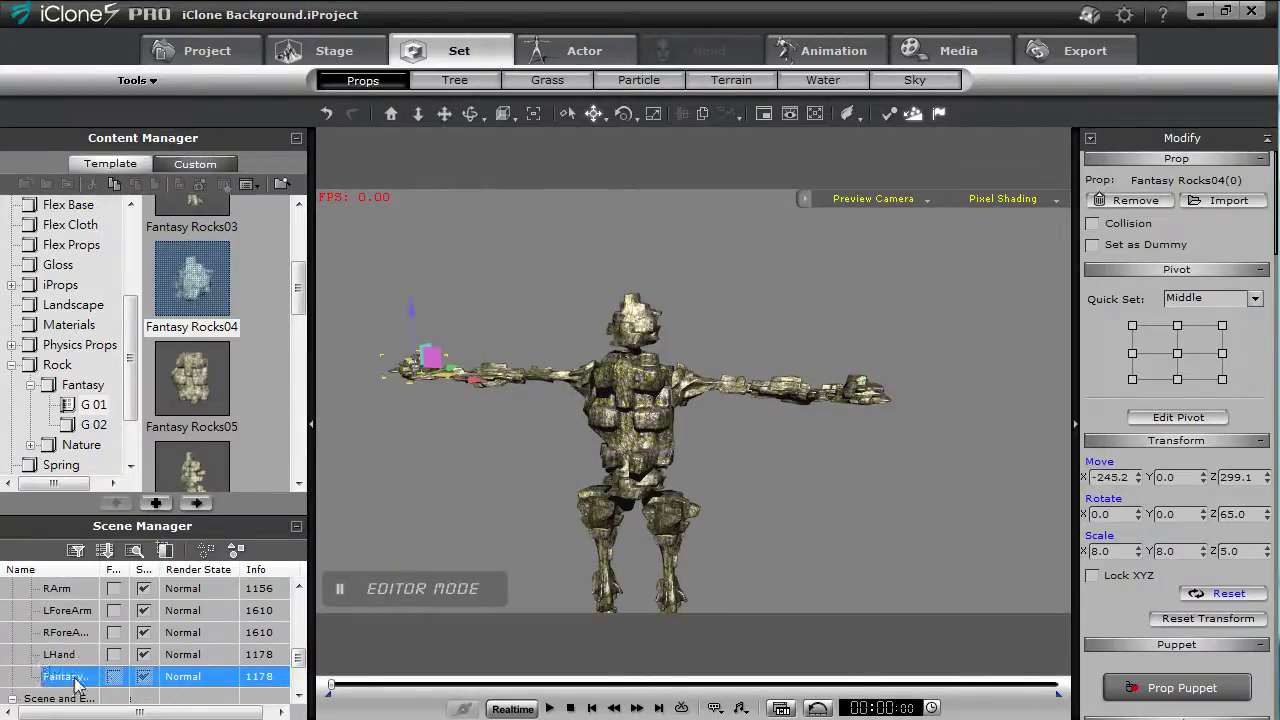
double_click(62, 676)
type("RHand")
key("Return")
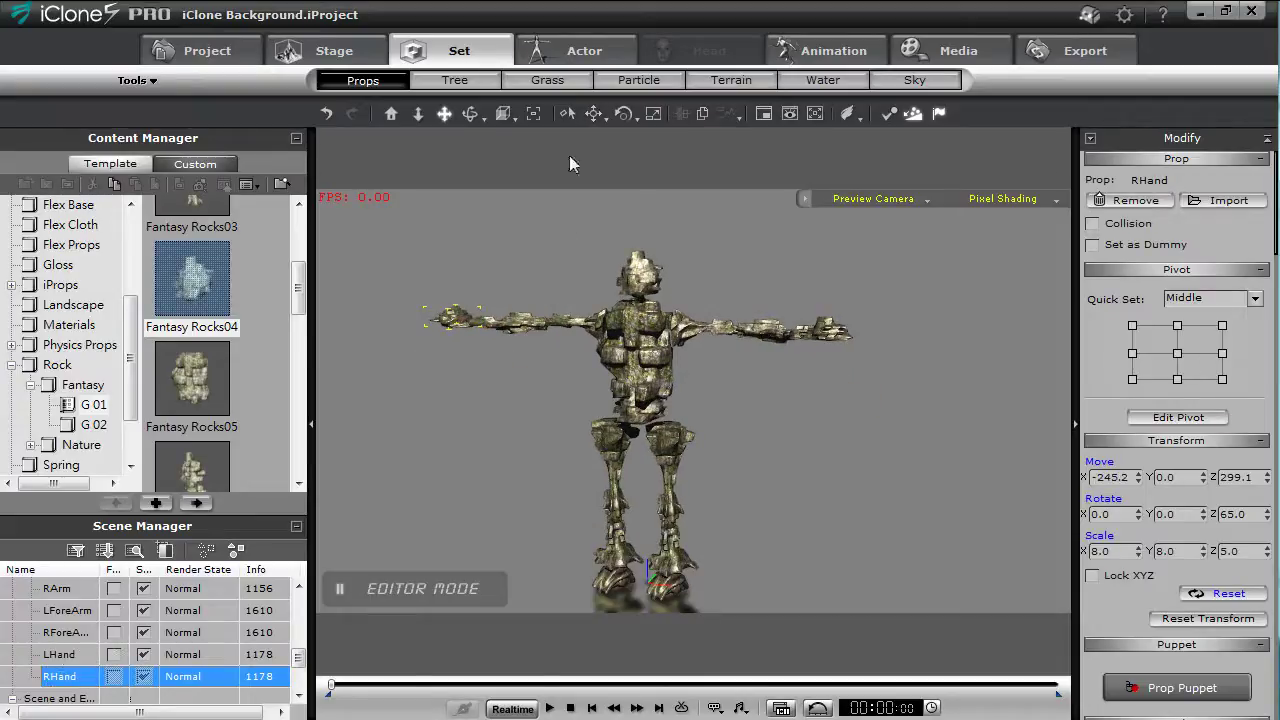
Attach LFoot to the left lower leg as its parent
left_click(667, 598)
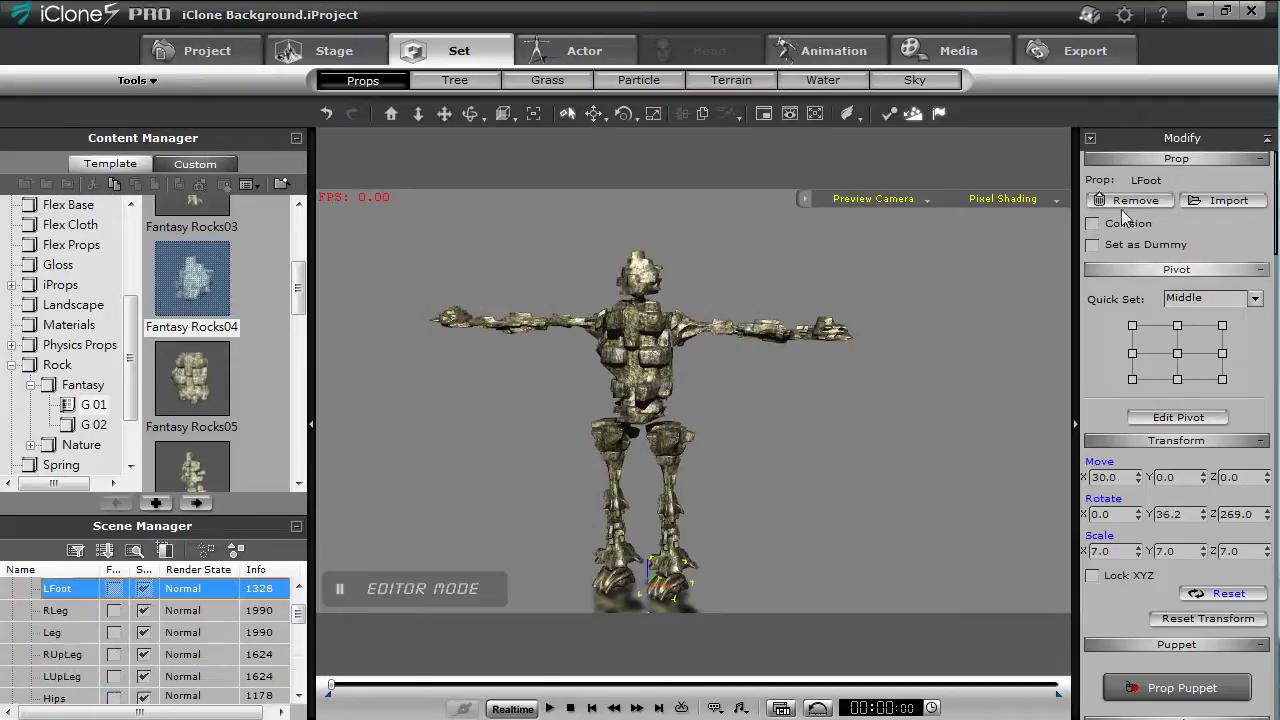
scroll(1222, 218, "down", 5)
left_click(1220, 210)
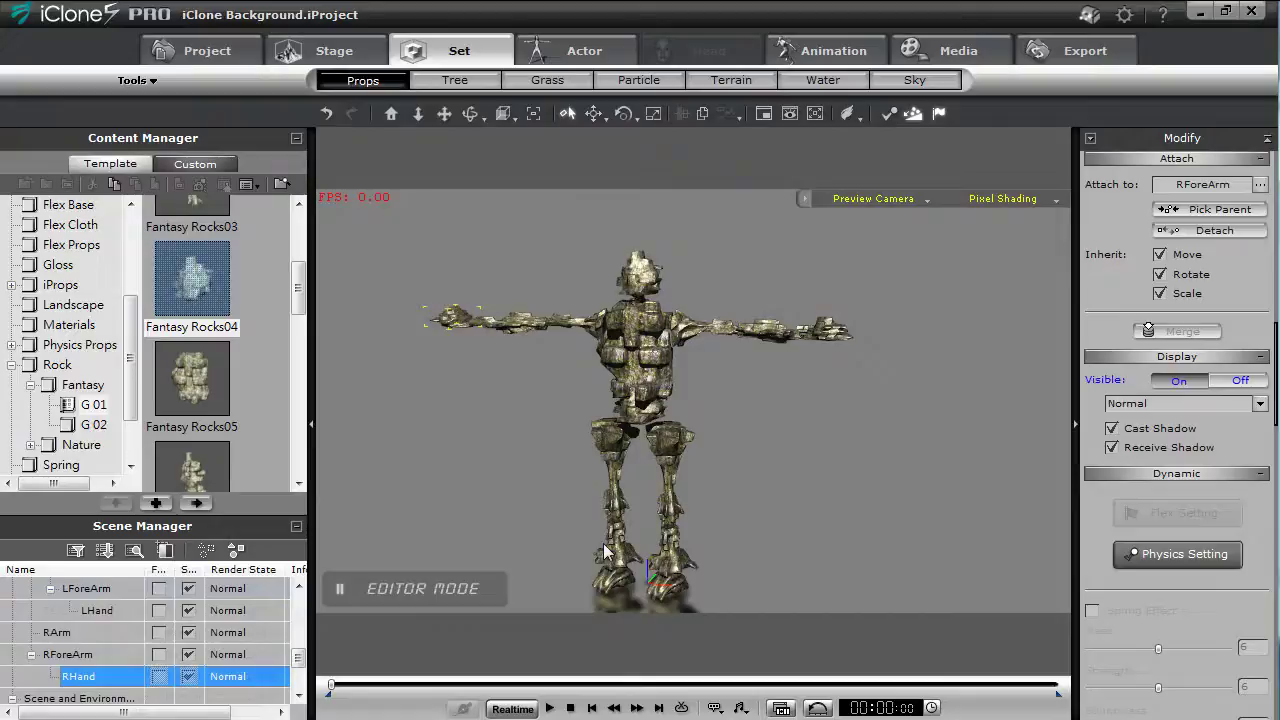
Attach RForeArm to RArm, choosing the RArm root node instead of sub-node 01, with no alignment
left_click(523, 324)
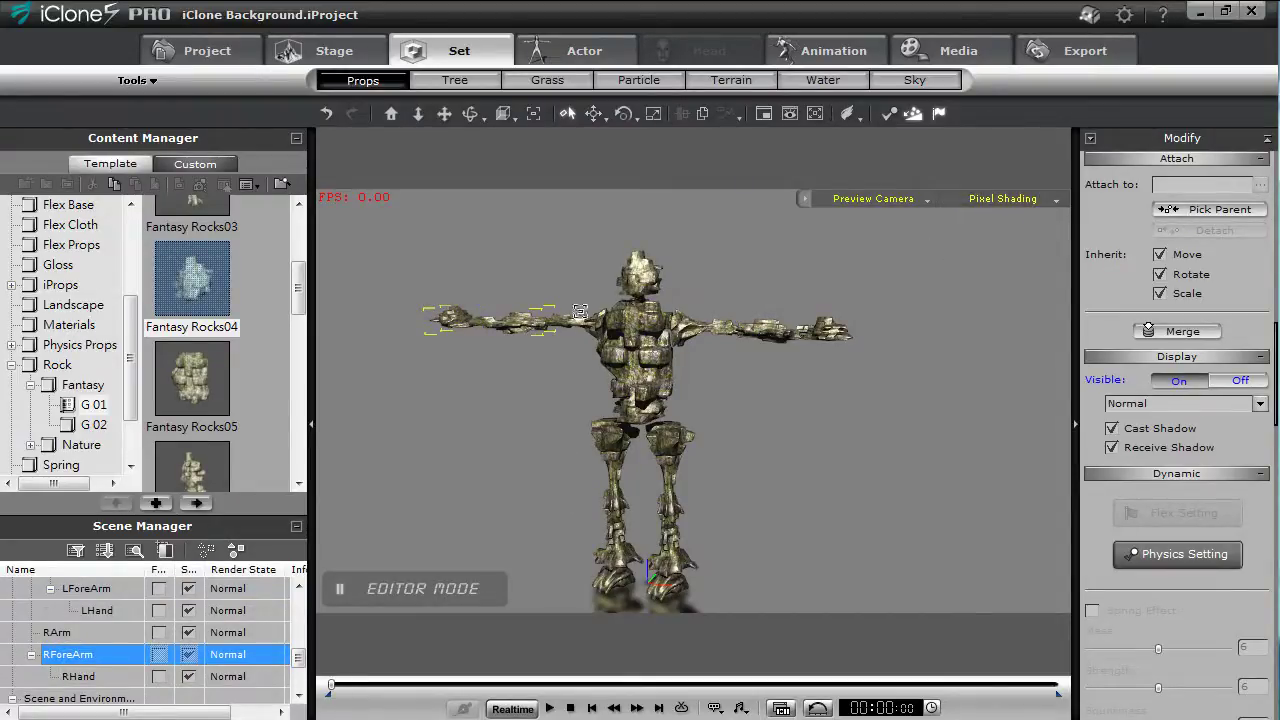
left_click(577, 324)
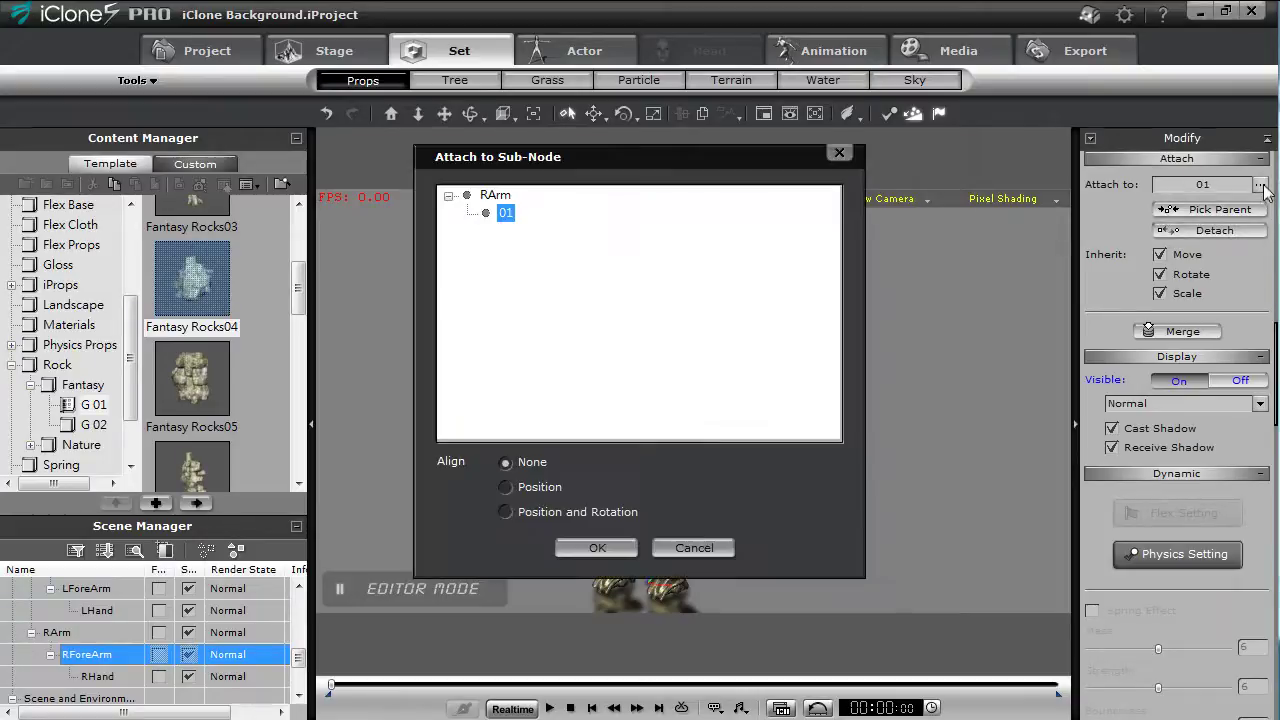
left_click(497, 197)
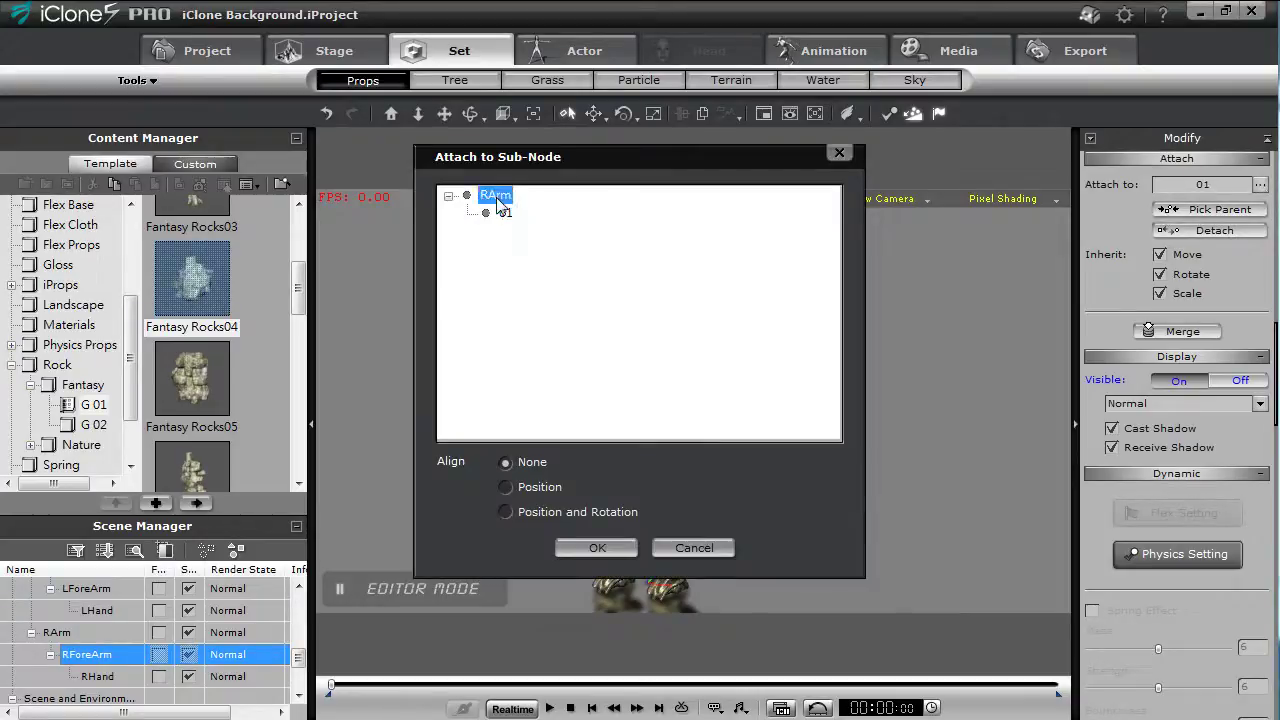
left_click(597, 548)
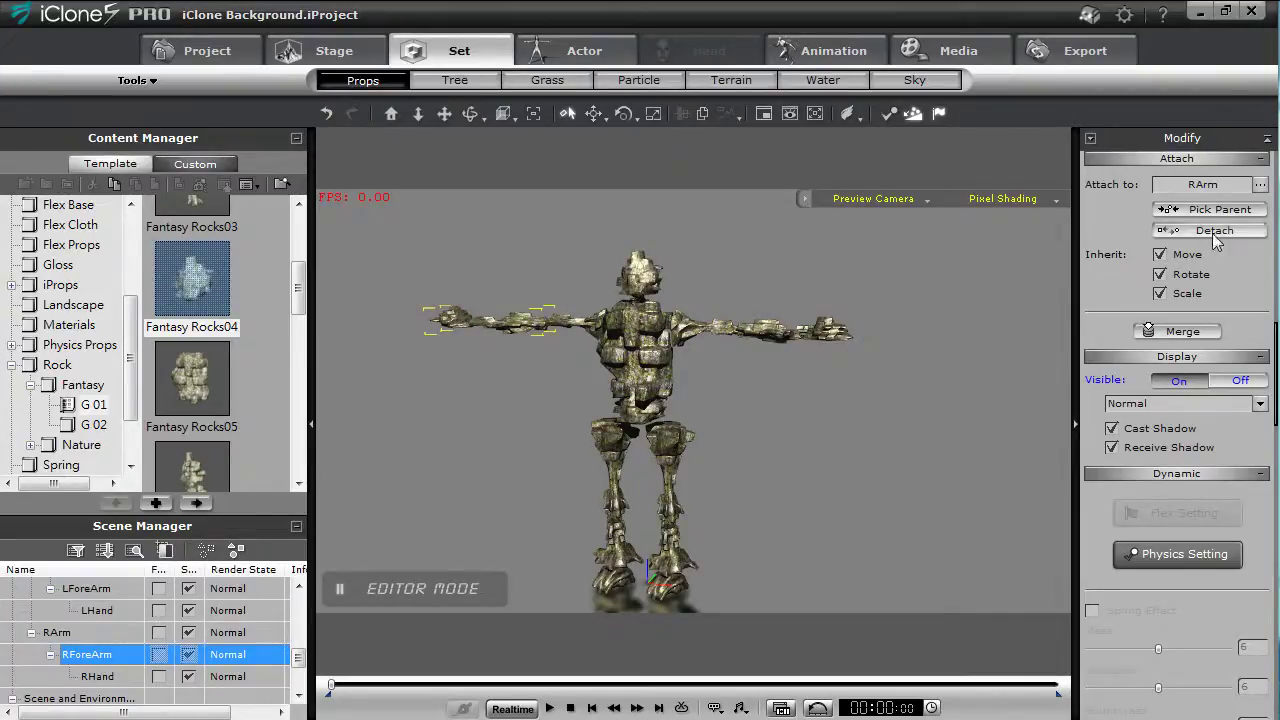
Attach RArm to the Spine and open its sub-node selection
left_click(593, 320)
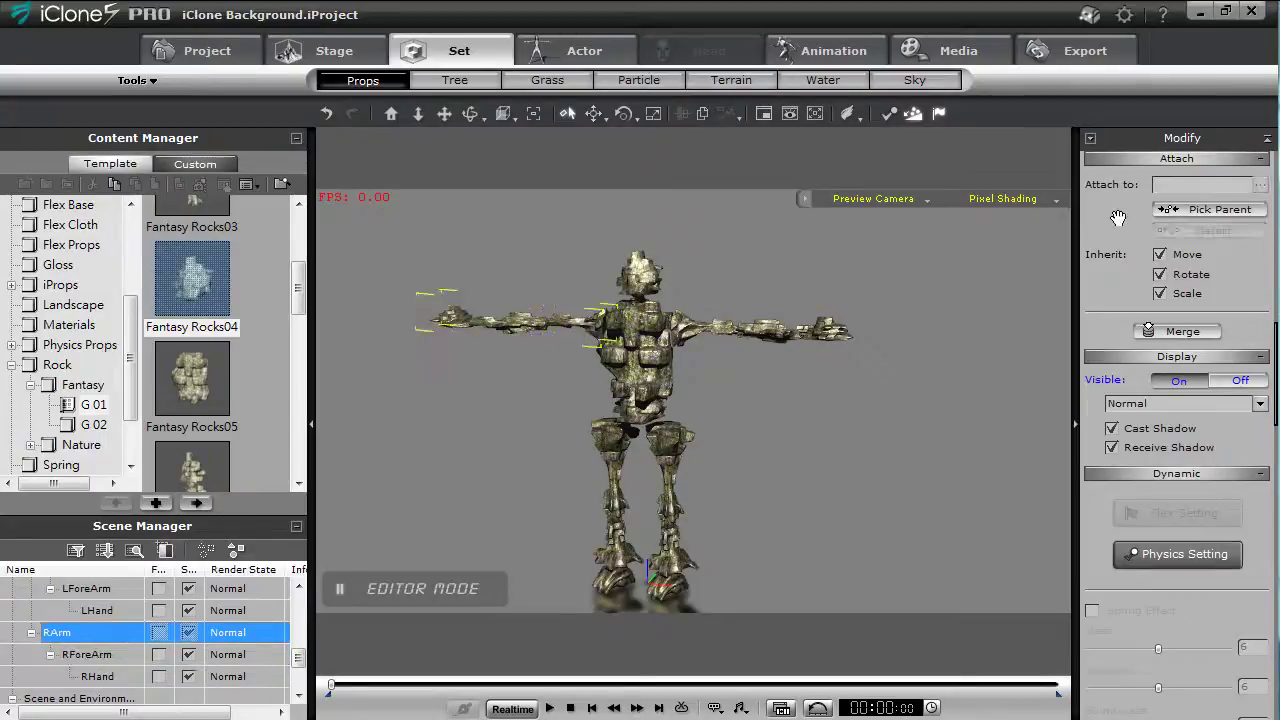
left_click(1177, 212)
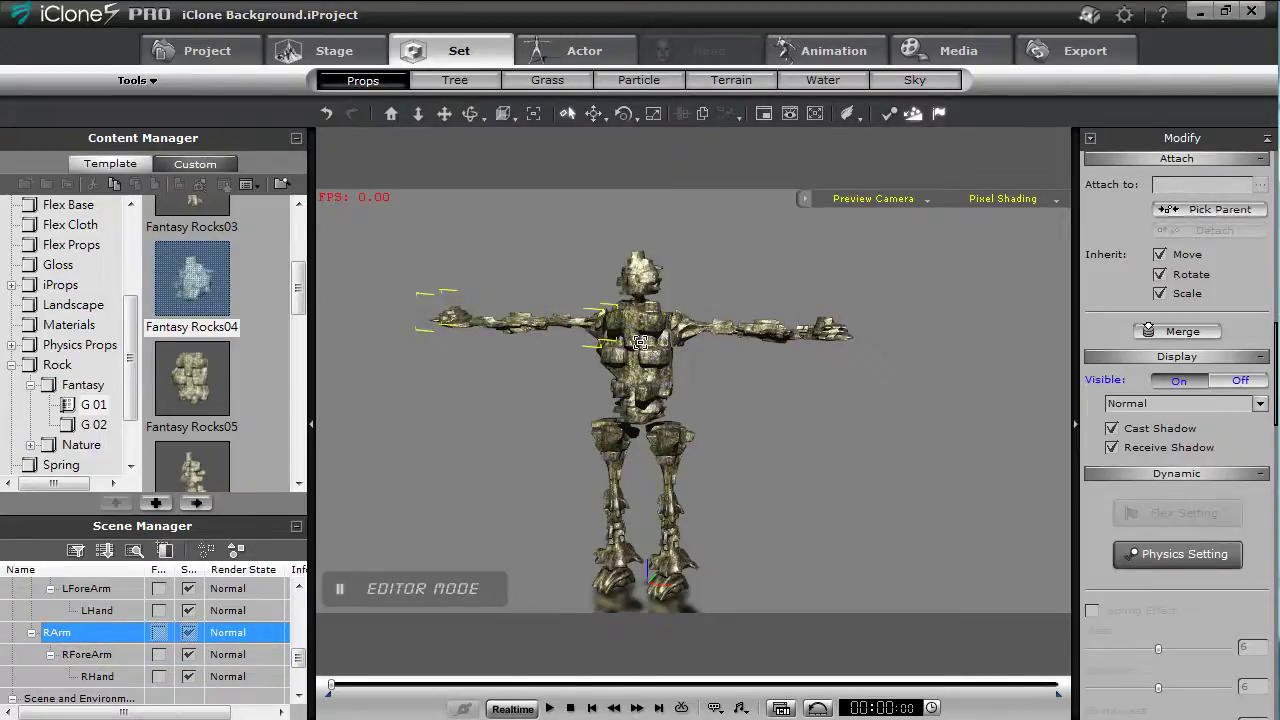
left_click(640, 343)
left_click(1261, 185)
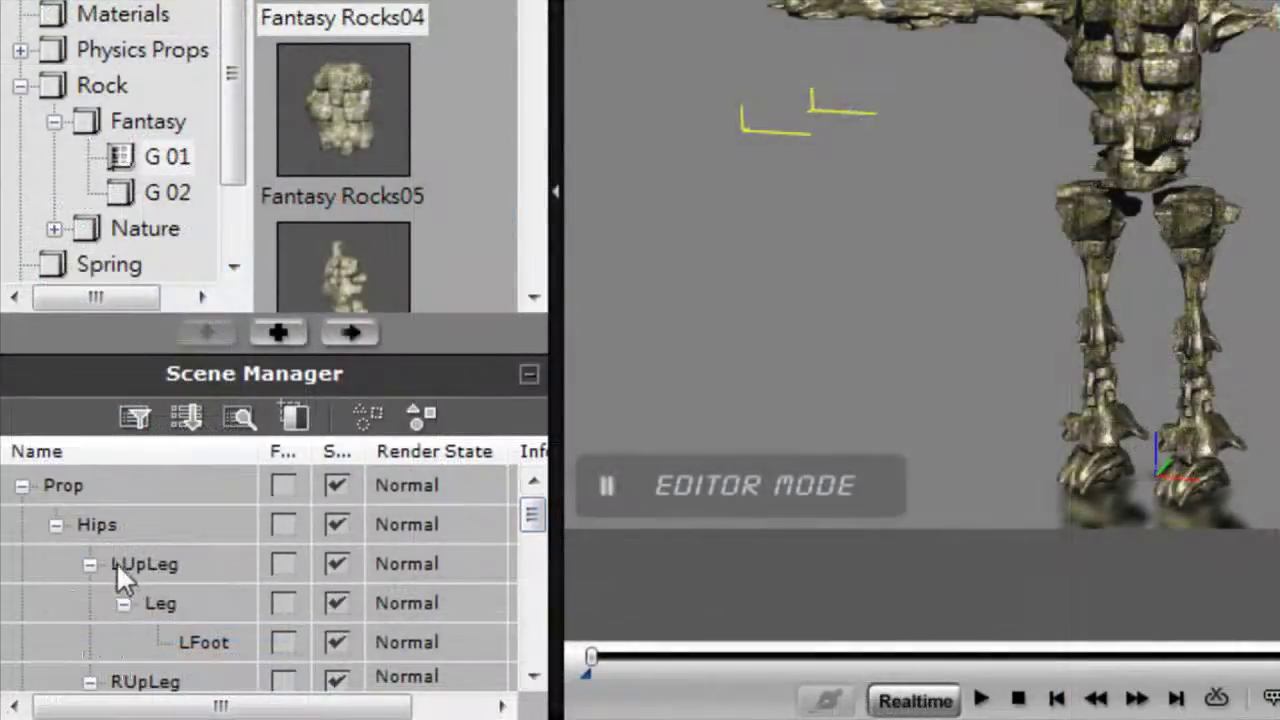
Collapse the LUpLeg, RUpLeg and Spine branches of the prop hierarchy
left_click(89, 564)
left_click(89, 603)
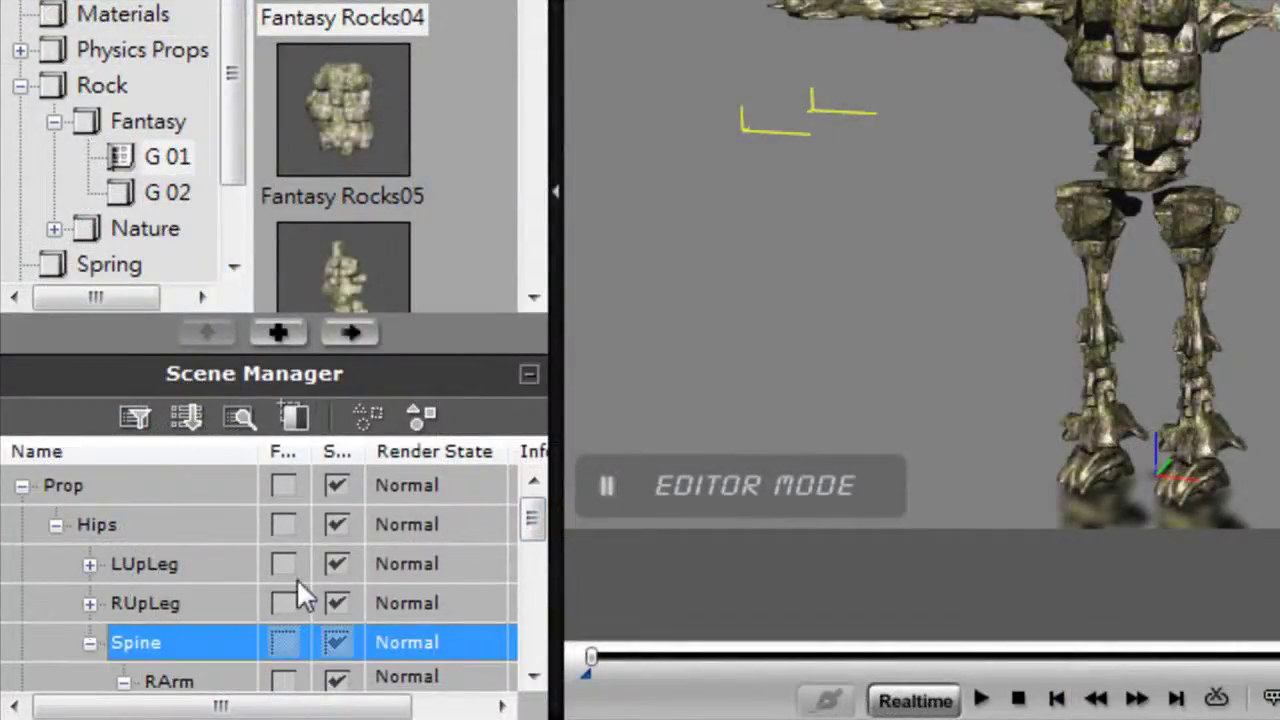
left_click(89, 643)
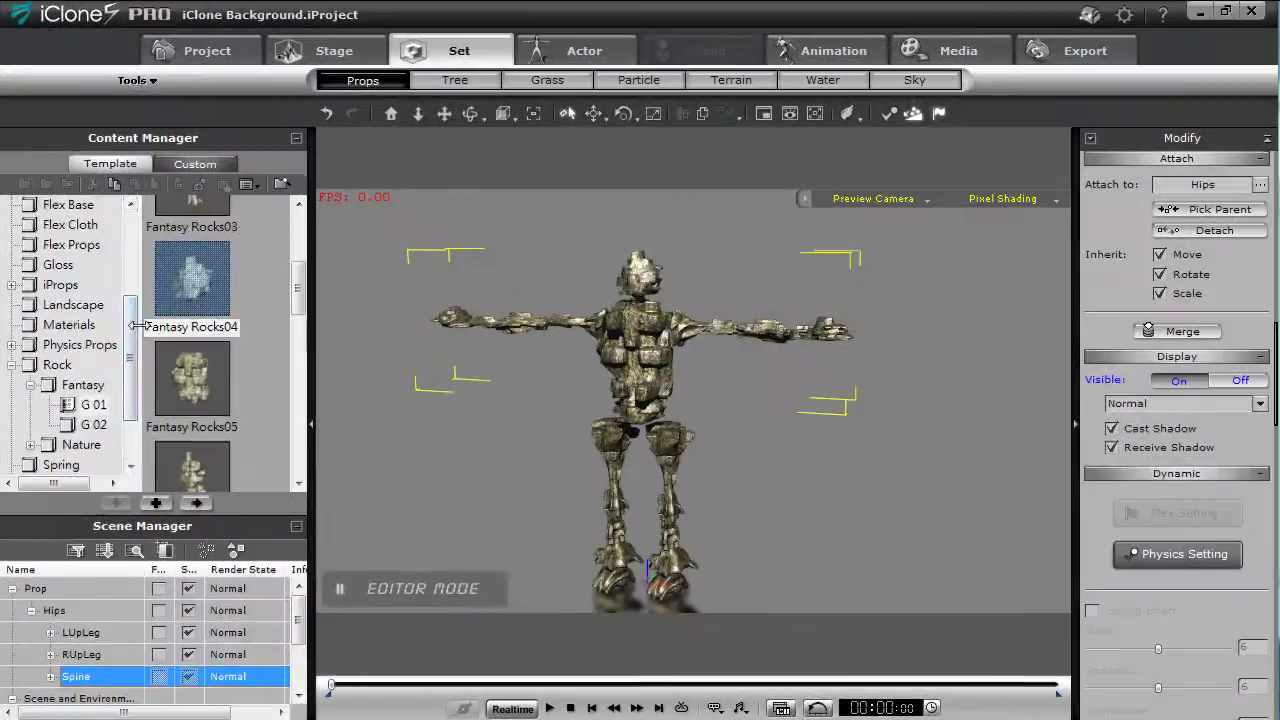
Add the Ball_001 prop from the 3D Blocks library to the scene and rename it Stone
scroll(137, 336, "up", 5)
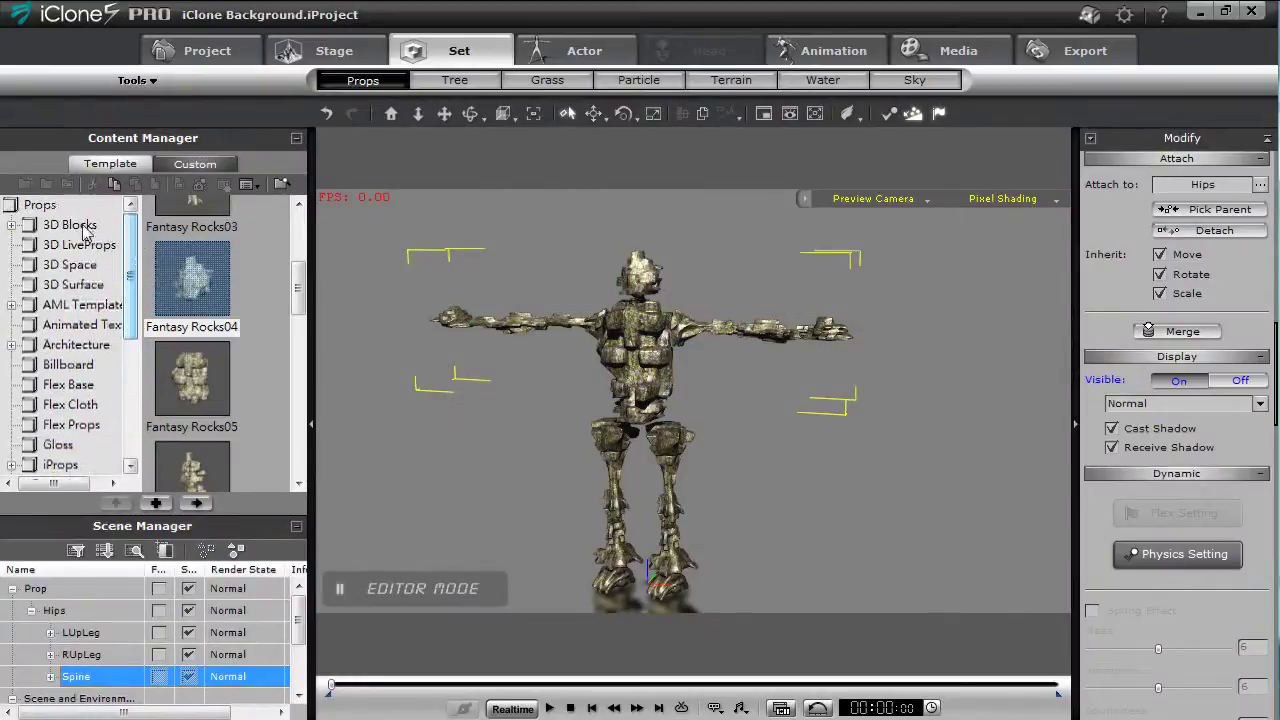
left_click(57, 228)
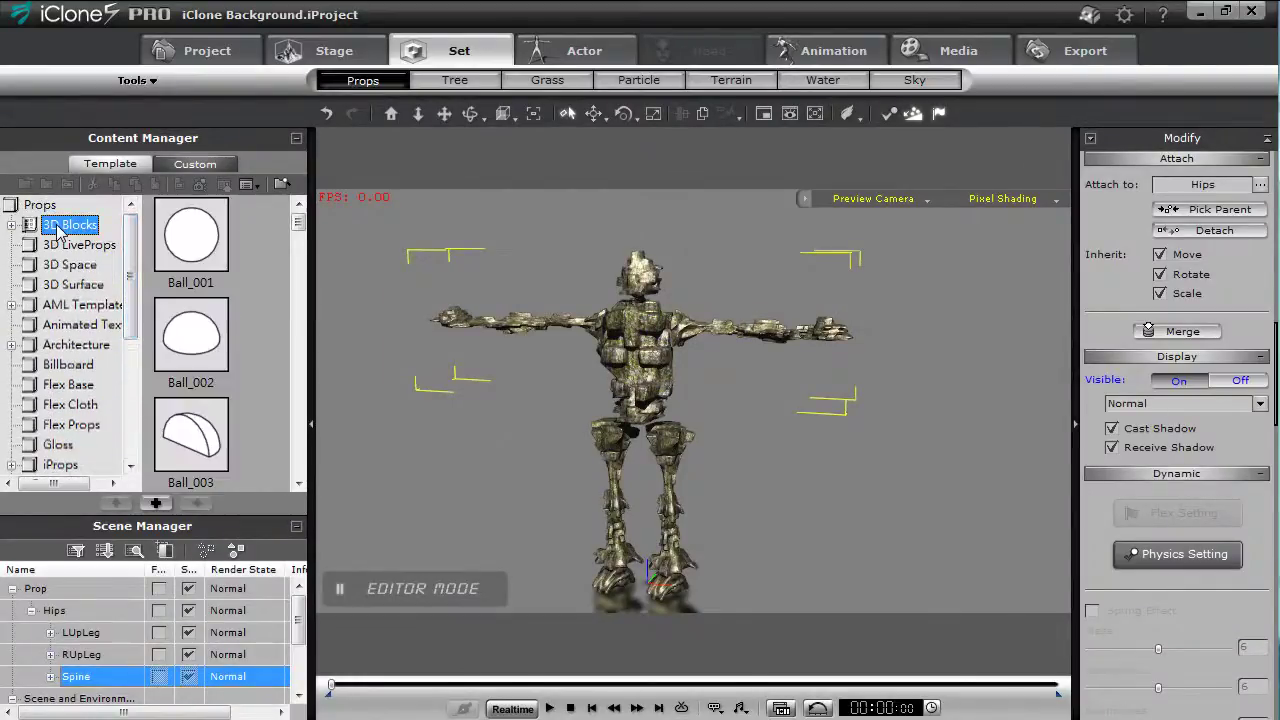
double_click(192, 240)
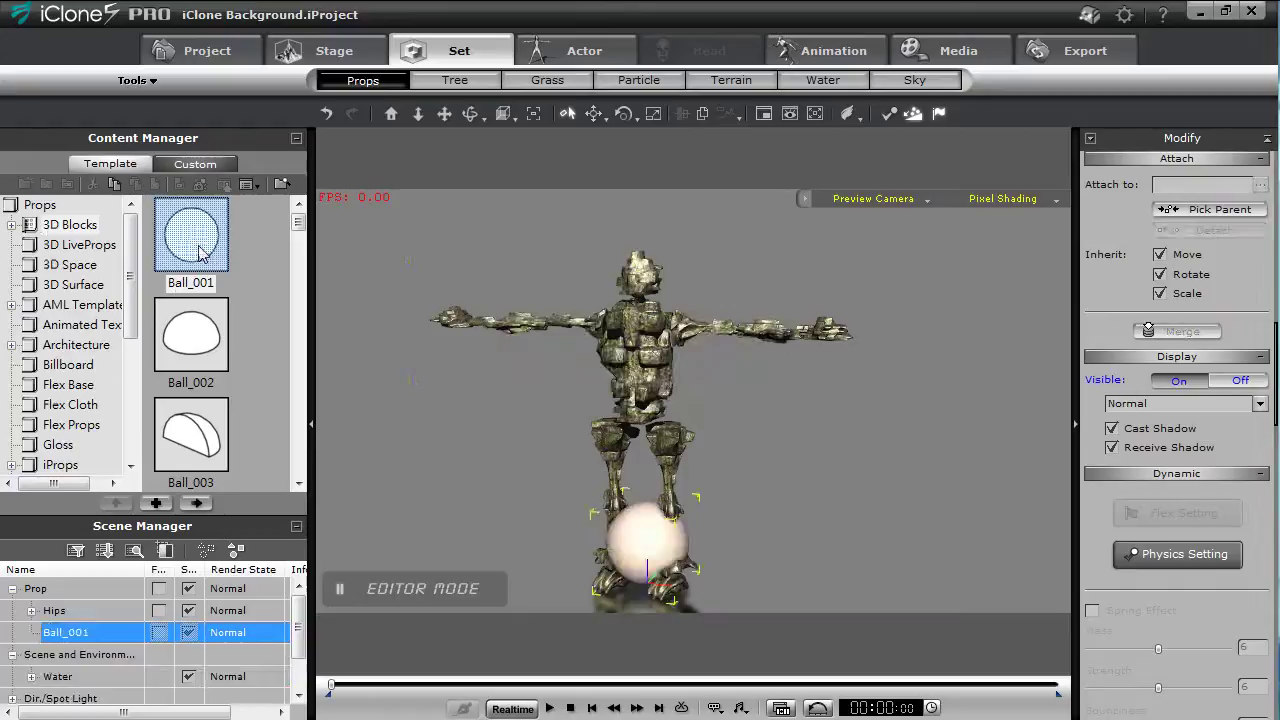
double_click(80, 632)
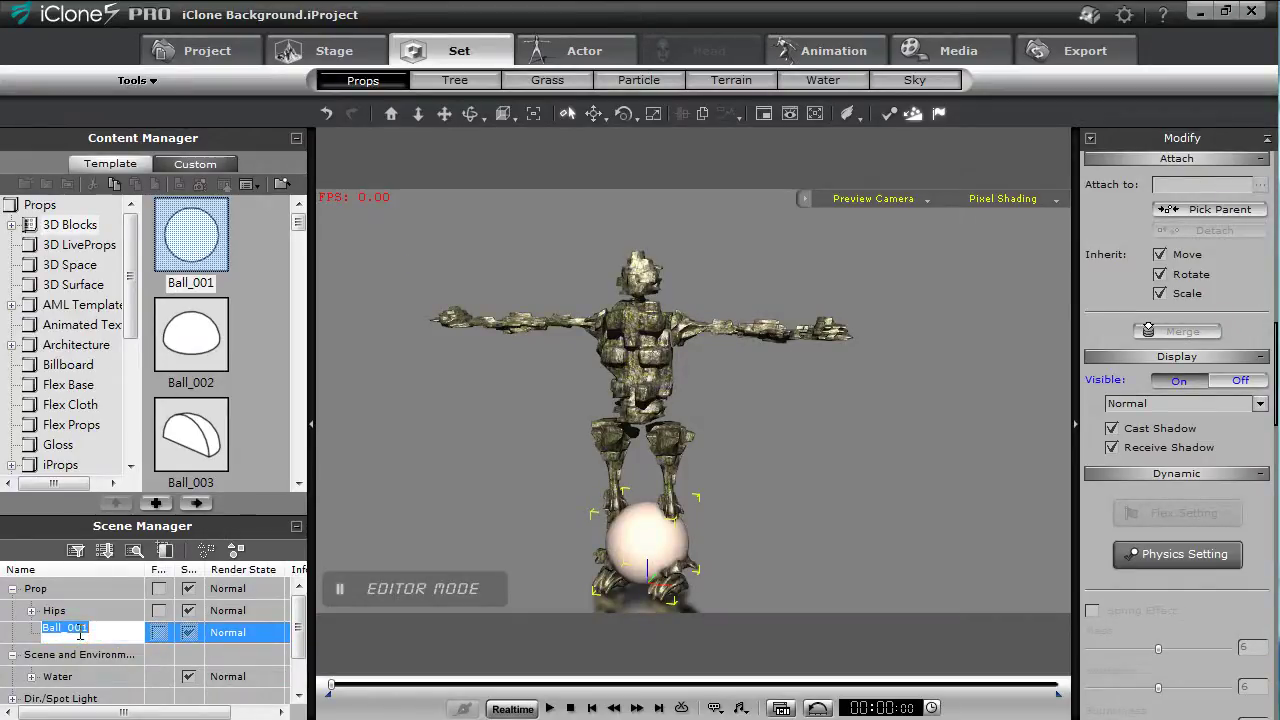
type("Stone")
key("Return")
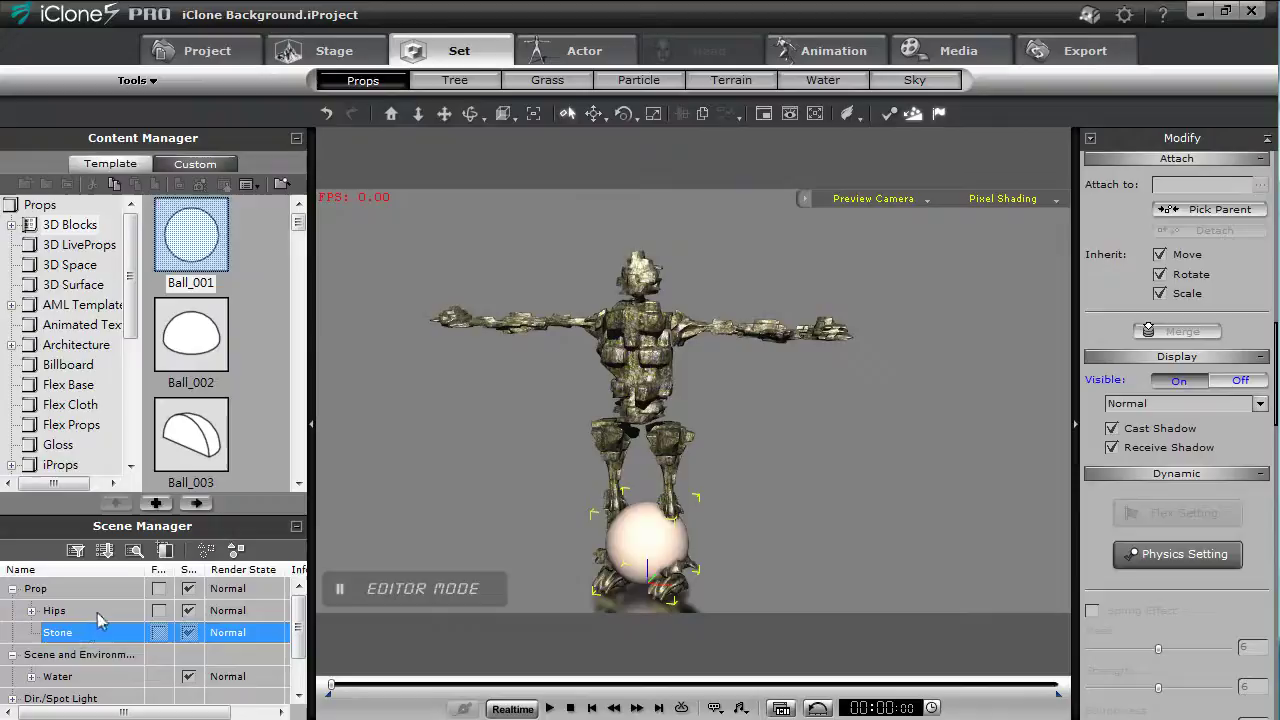
Attach the Hips prop to the Stone ball as its parent
left_click(100, 614)
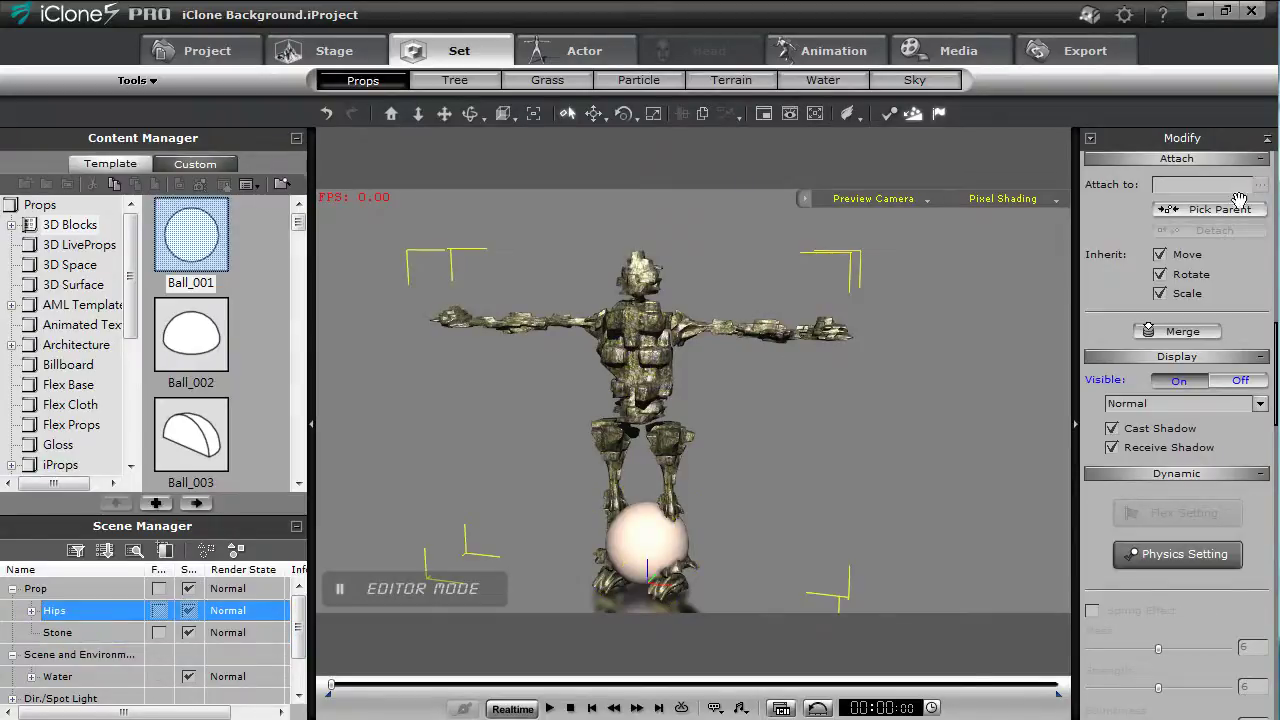
left_click(1210, 209)
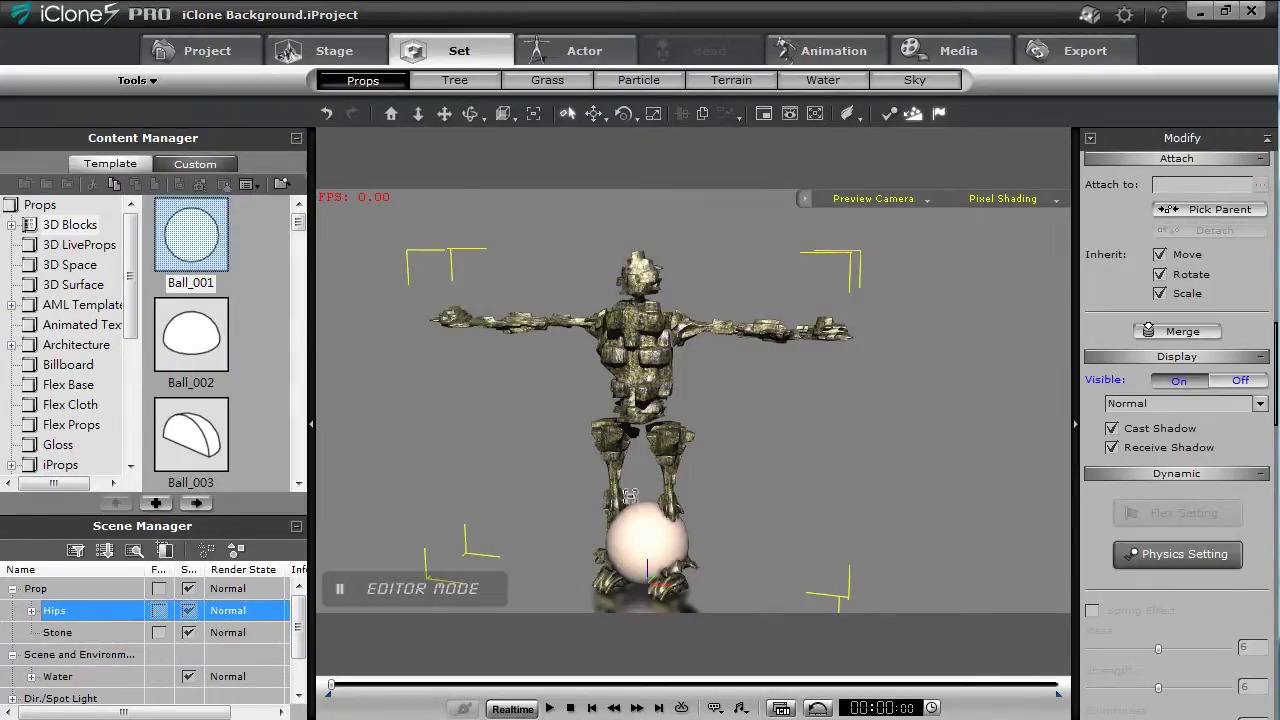
left_click(644, 544)
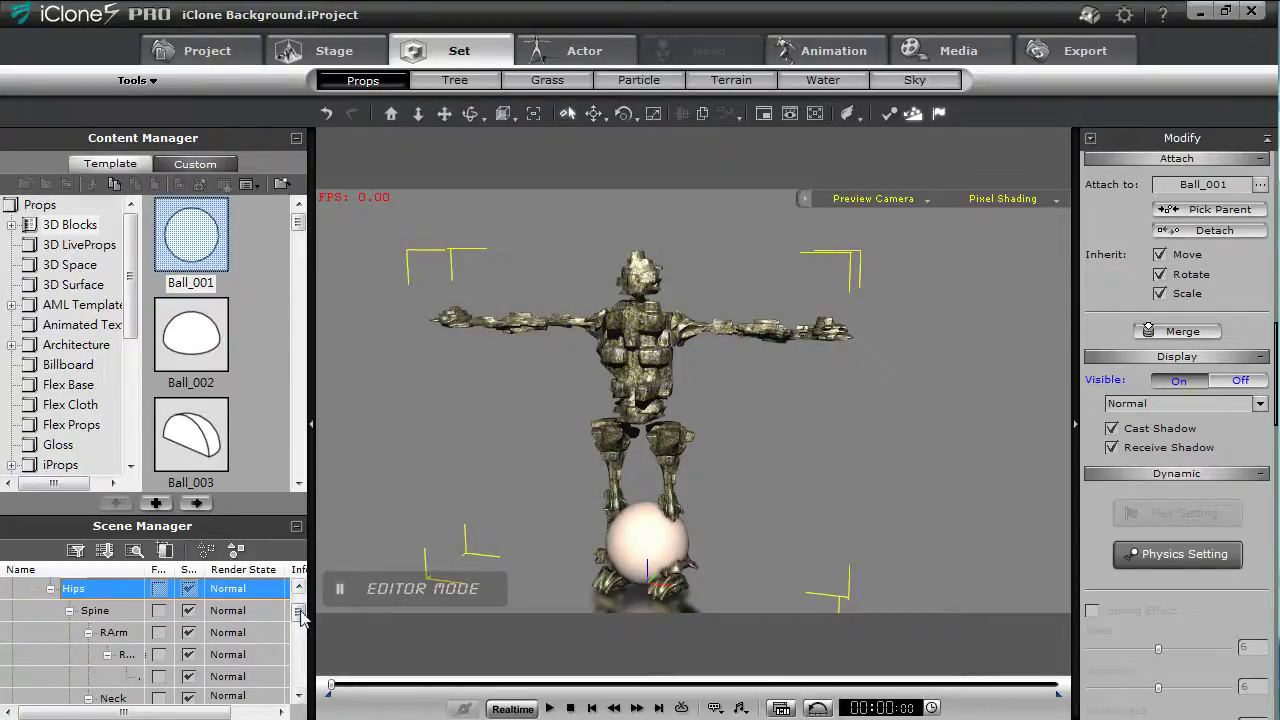
Collapse the Spine, RUpLeg and LUpLeg branches under Hips in the prop hierarchy
left_click_drag(298, 612, 298, 600)
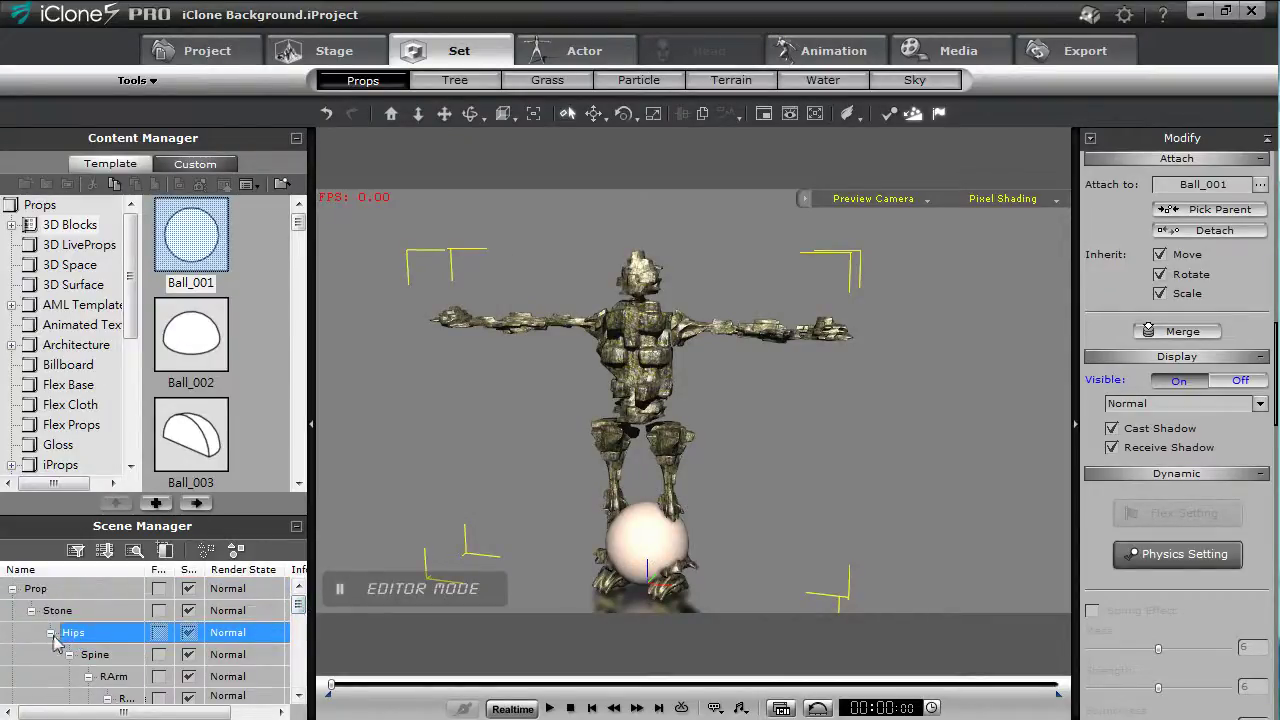
scroll(55, 640, "down", 1)
left_click(69, 610)
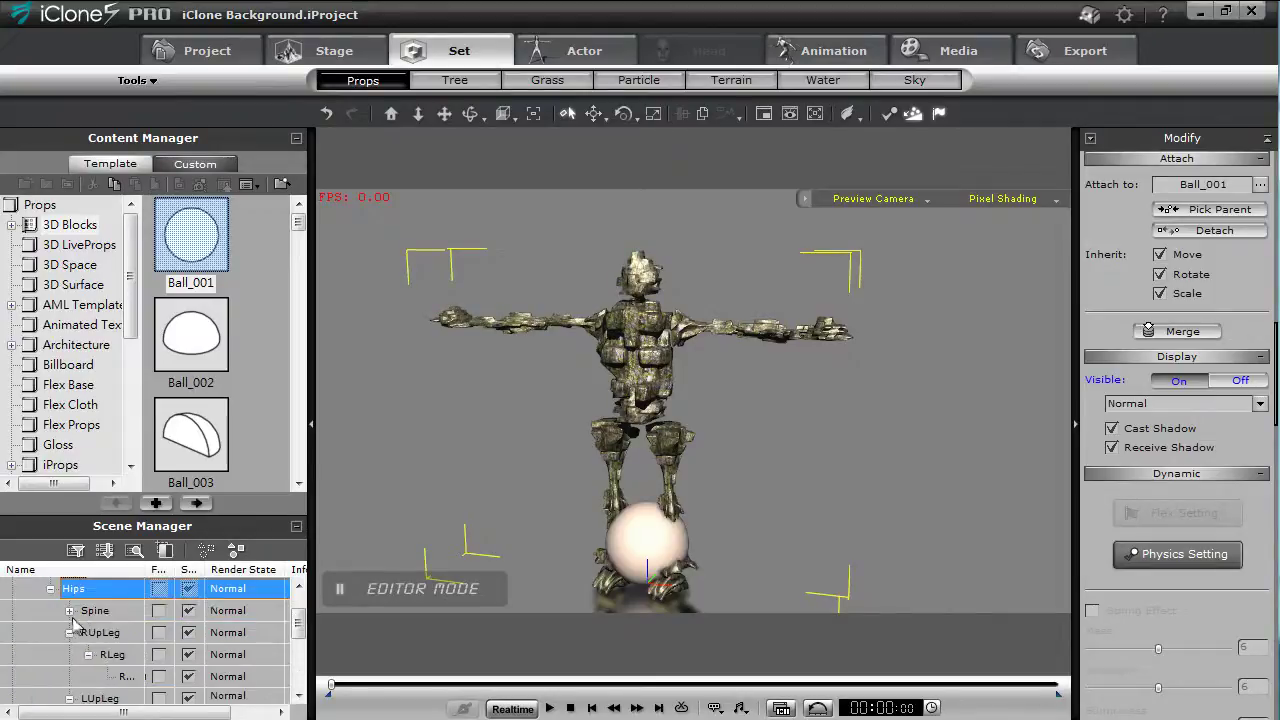
left_click(69, 632)
left_click(69, 654)
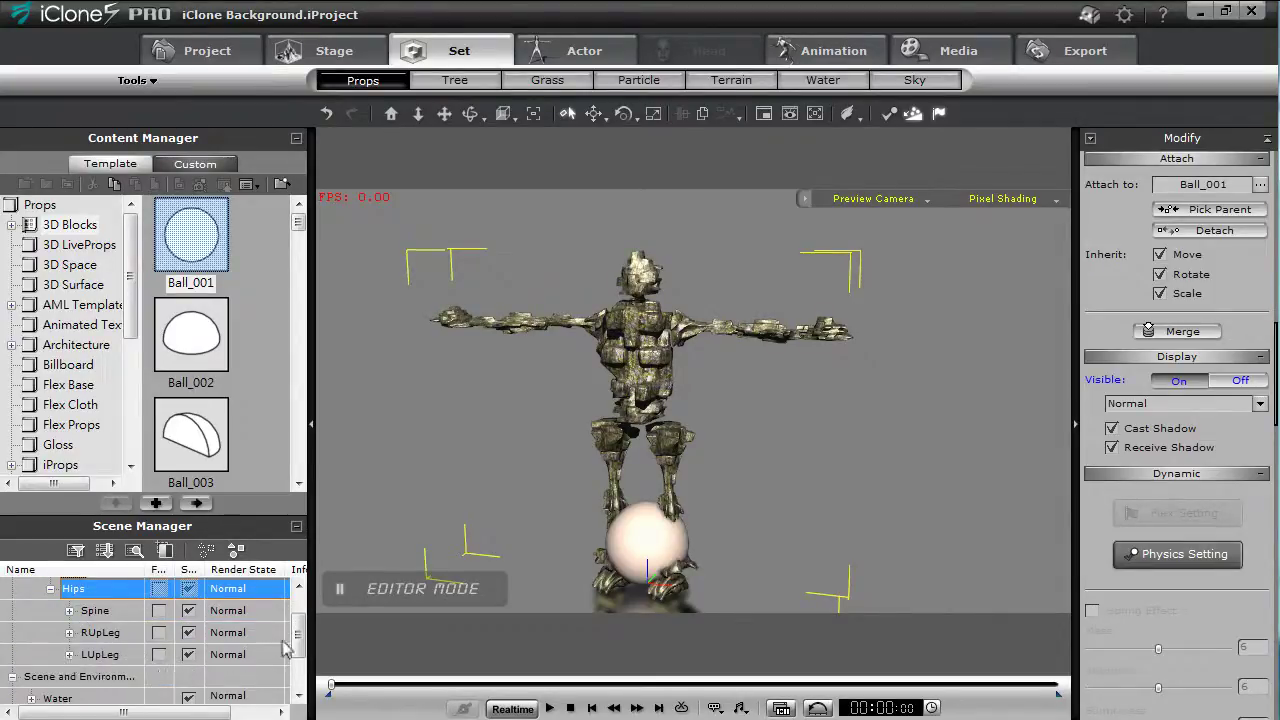
scroll(290, 645, "up", 1)
Set the Stone ball's opacity to 0 and merge it with its attached body parts into one prop
left_click(96, 614)
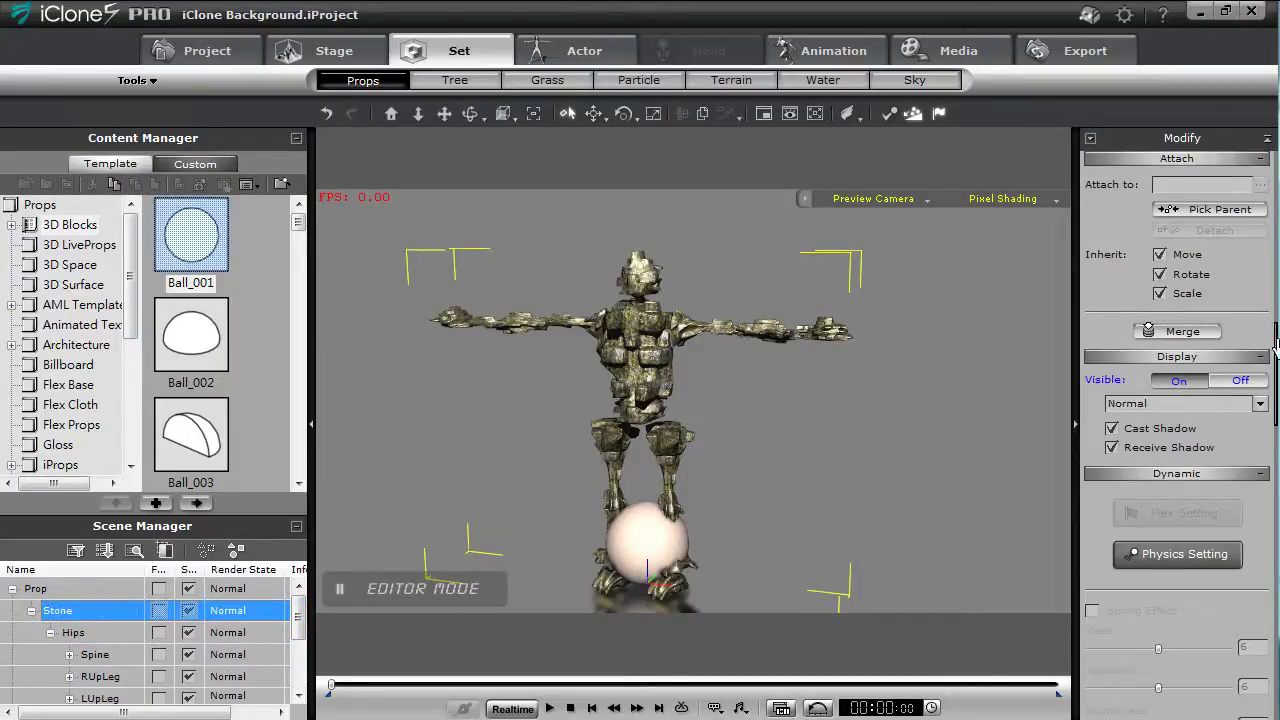
left_click_drag(1275, 343, 1275, 569)
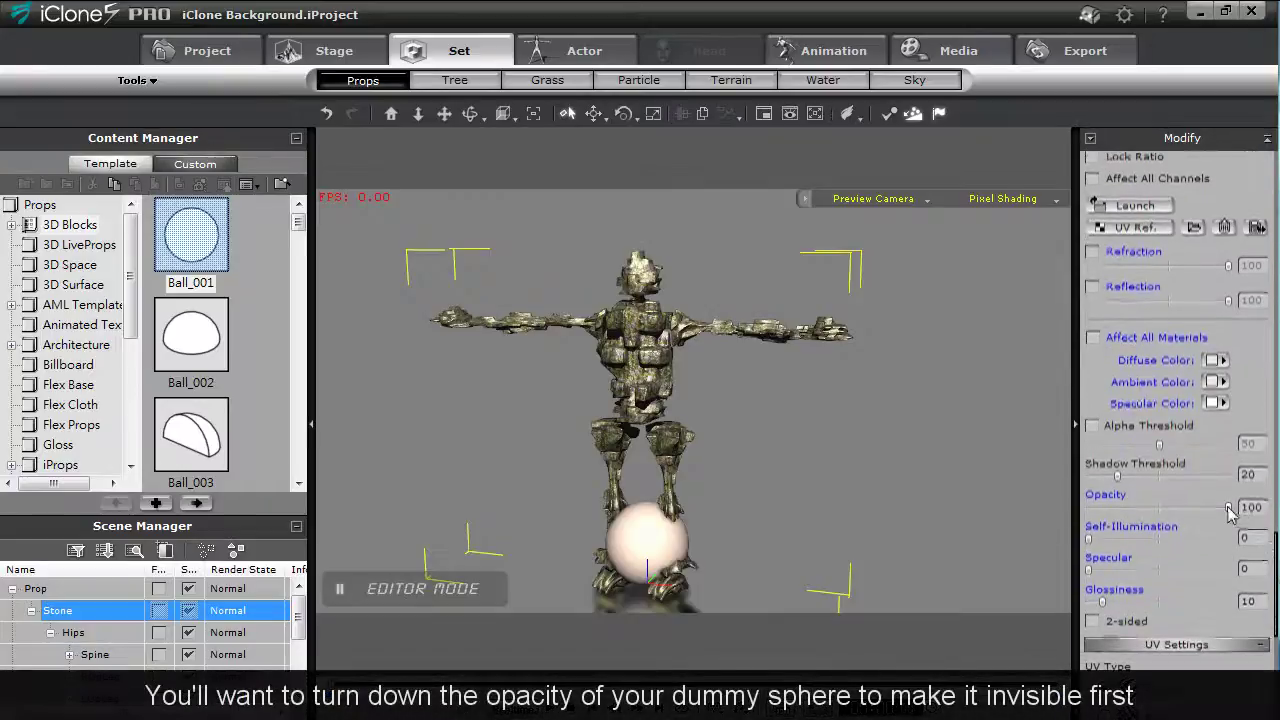
left_click_drag(1230, 510, 1062, 518)
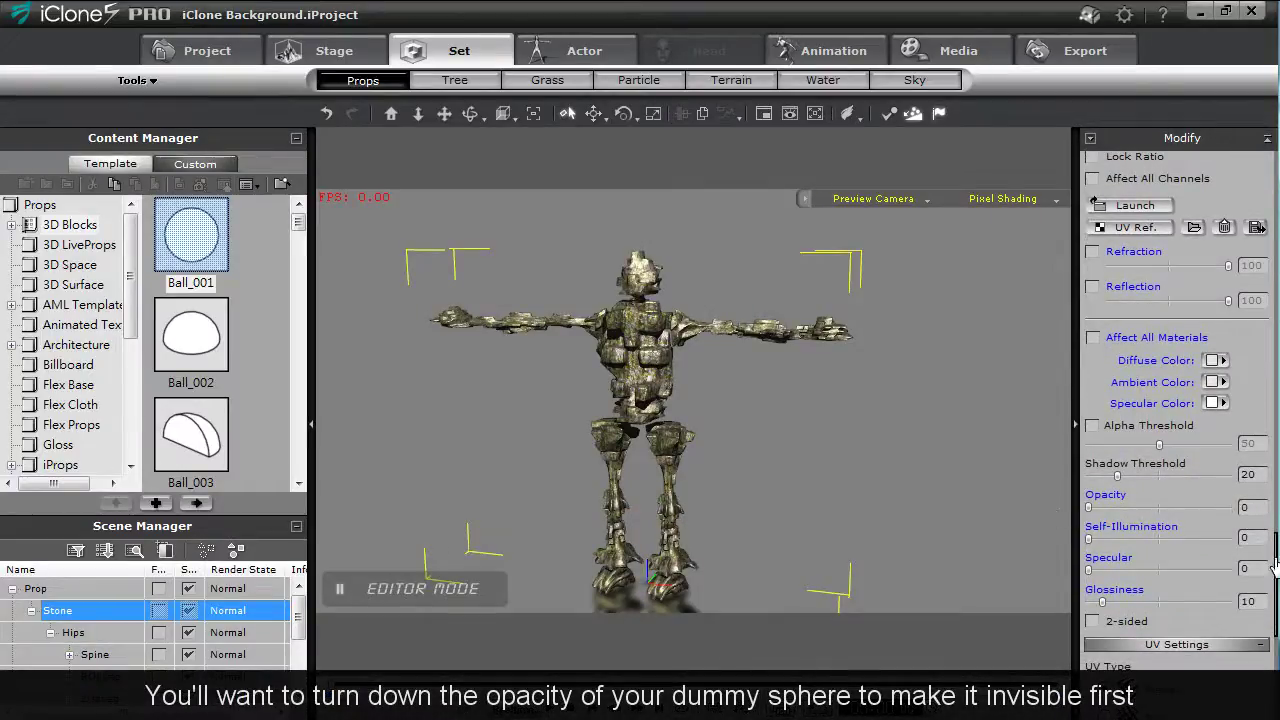
left_click_drag(1275, 565, 1275, 335)
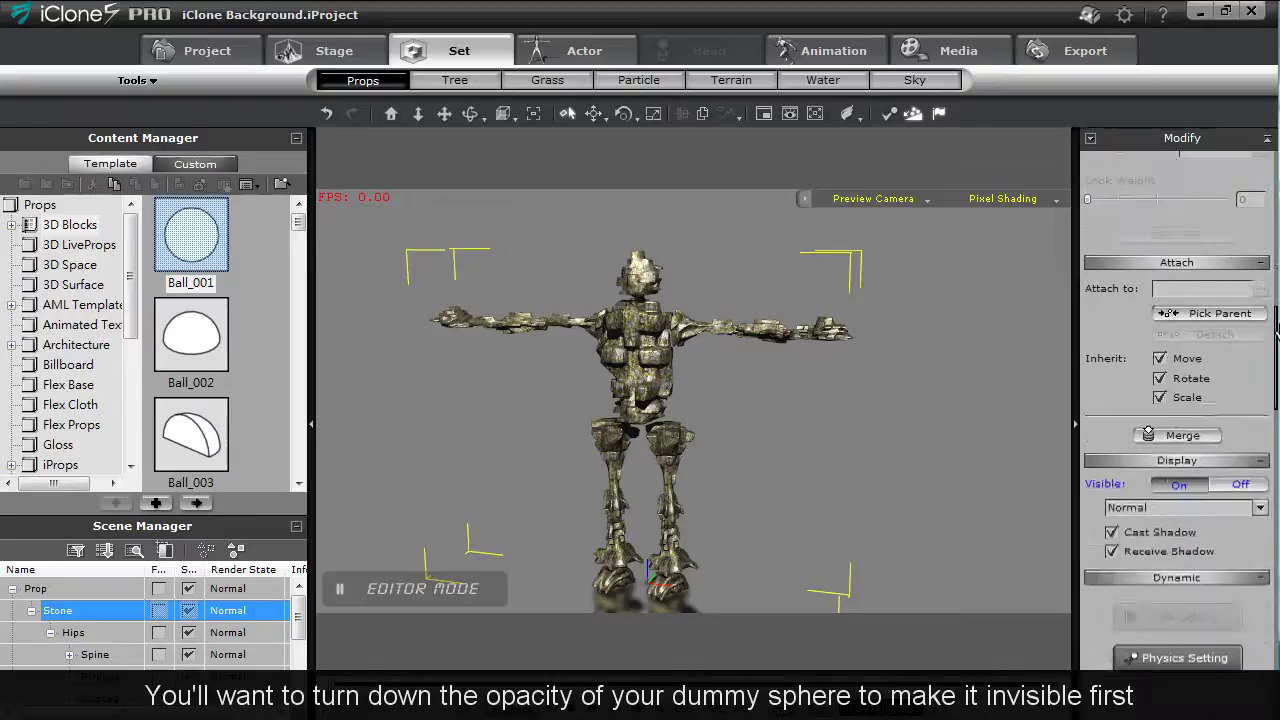
left_click(1186, 437)
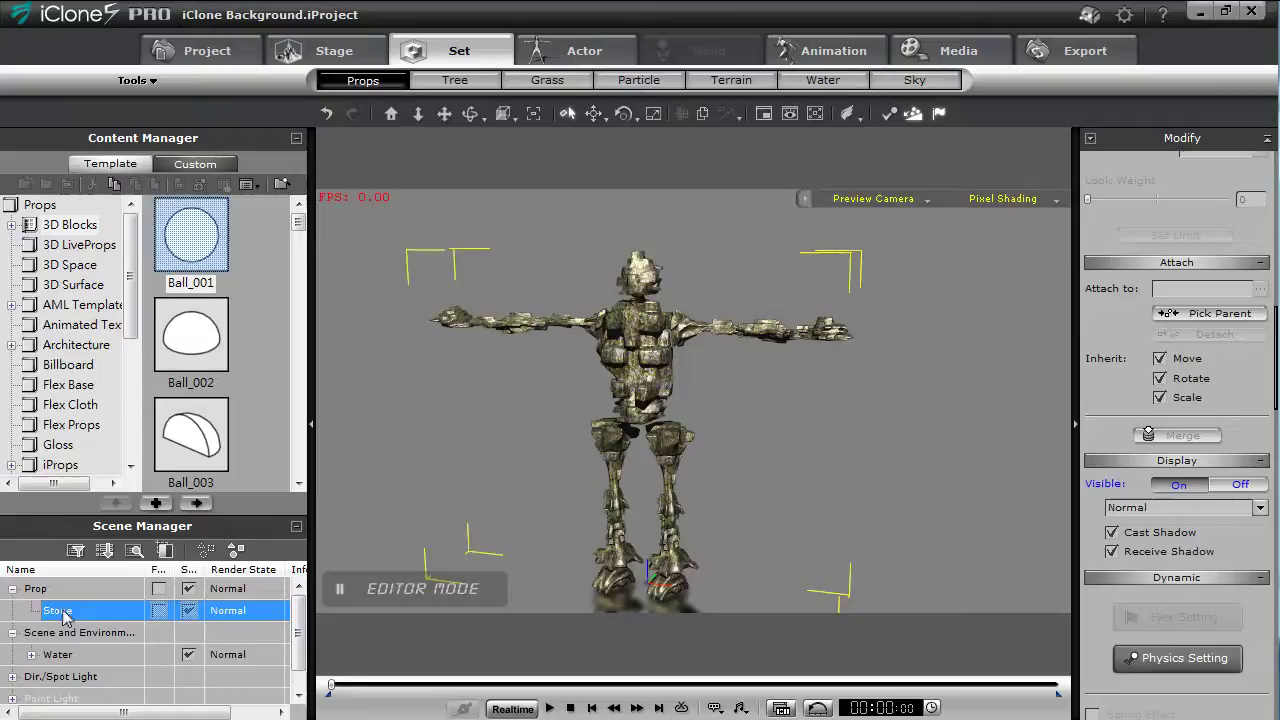
Save the merged Stone prop to the custom props library under the name Stone Man
left_click(156, 504)
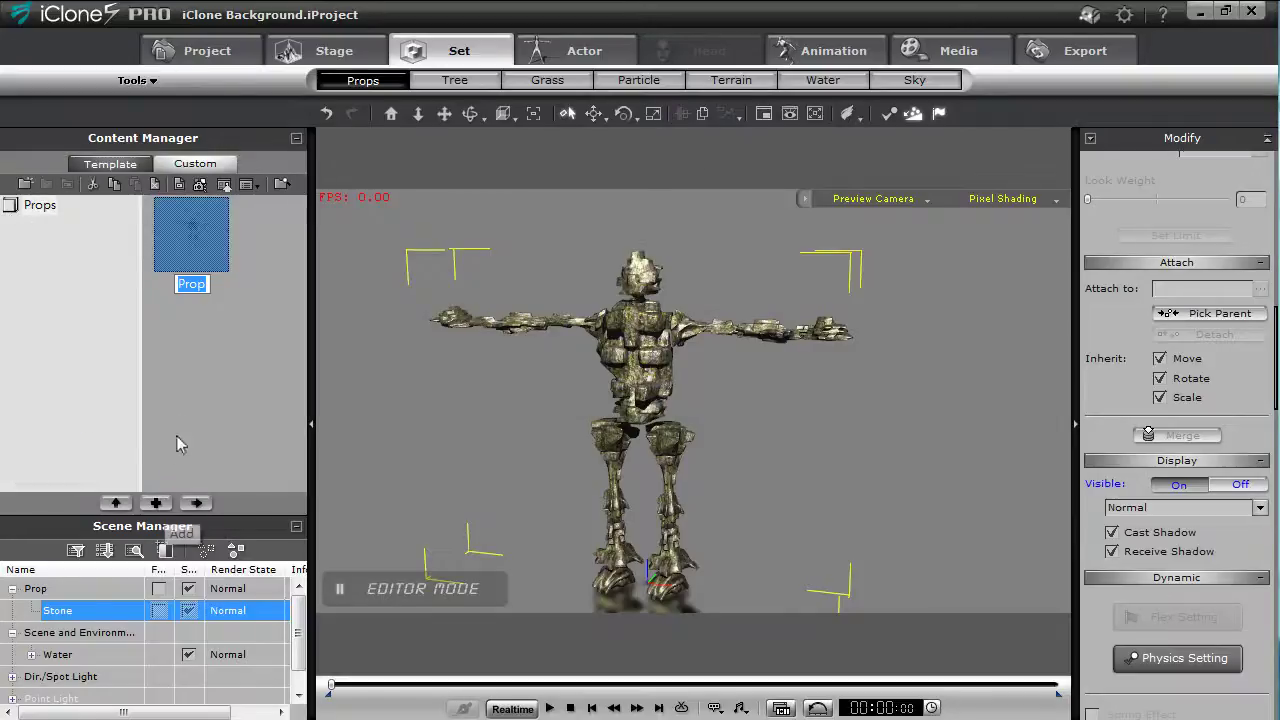
type("Ston")
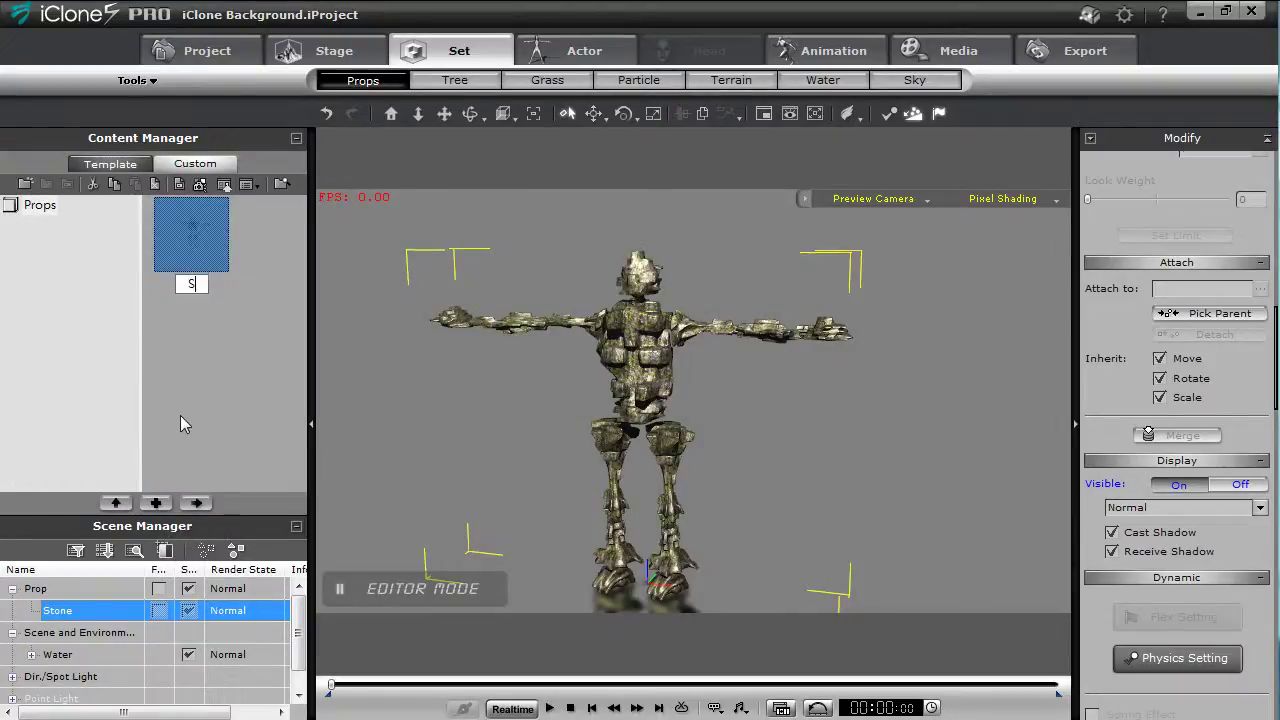
type("e Man")
key("Return")
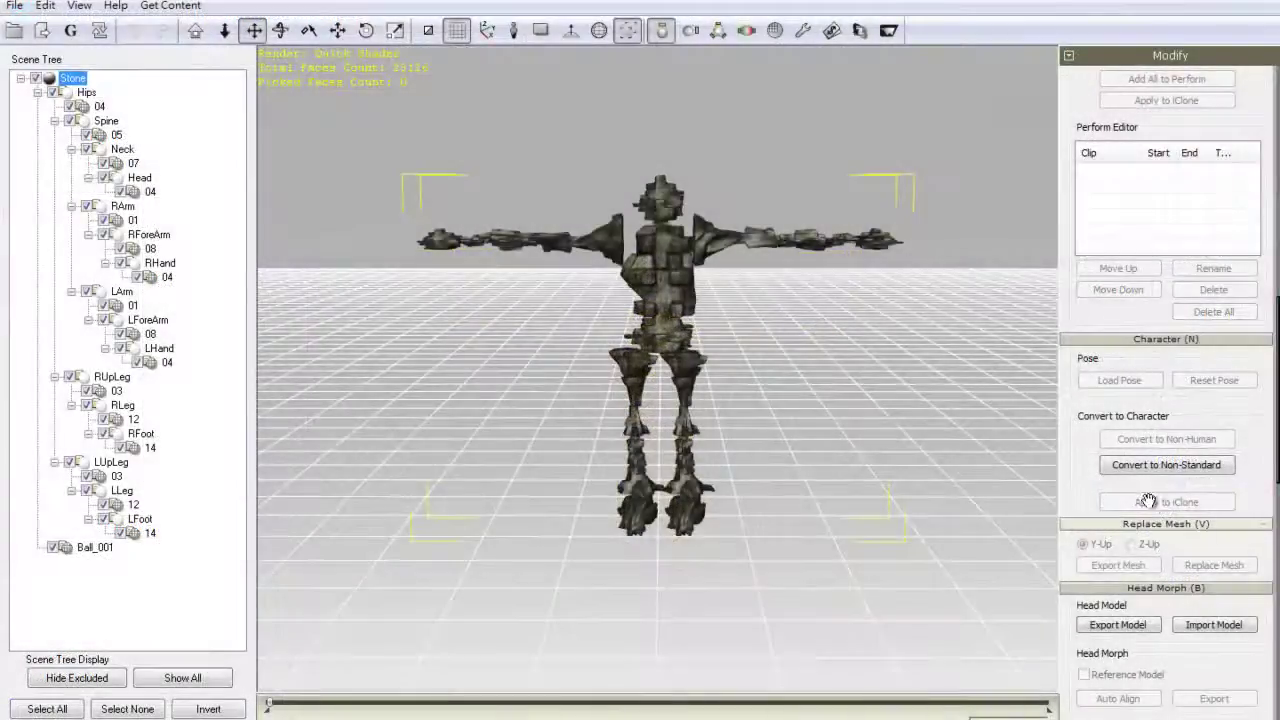
In 3DXchange5, convert Stone to a non-standard character, accepting the renaming of duplicate nodes, and set the bone size to 20
left_click(1140, 466)
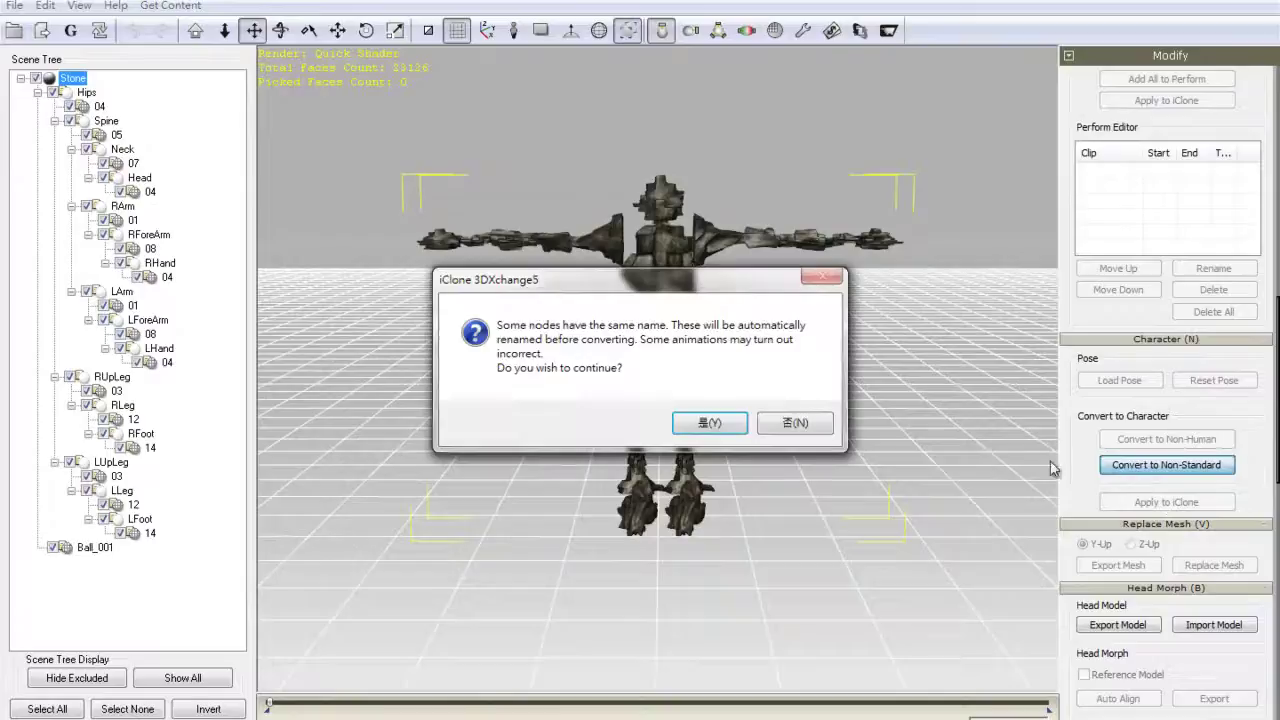
left_click(700, 423)
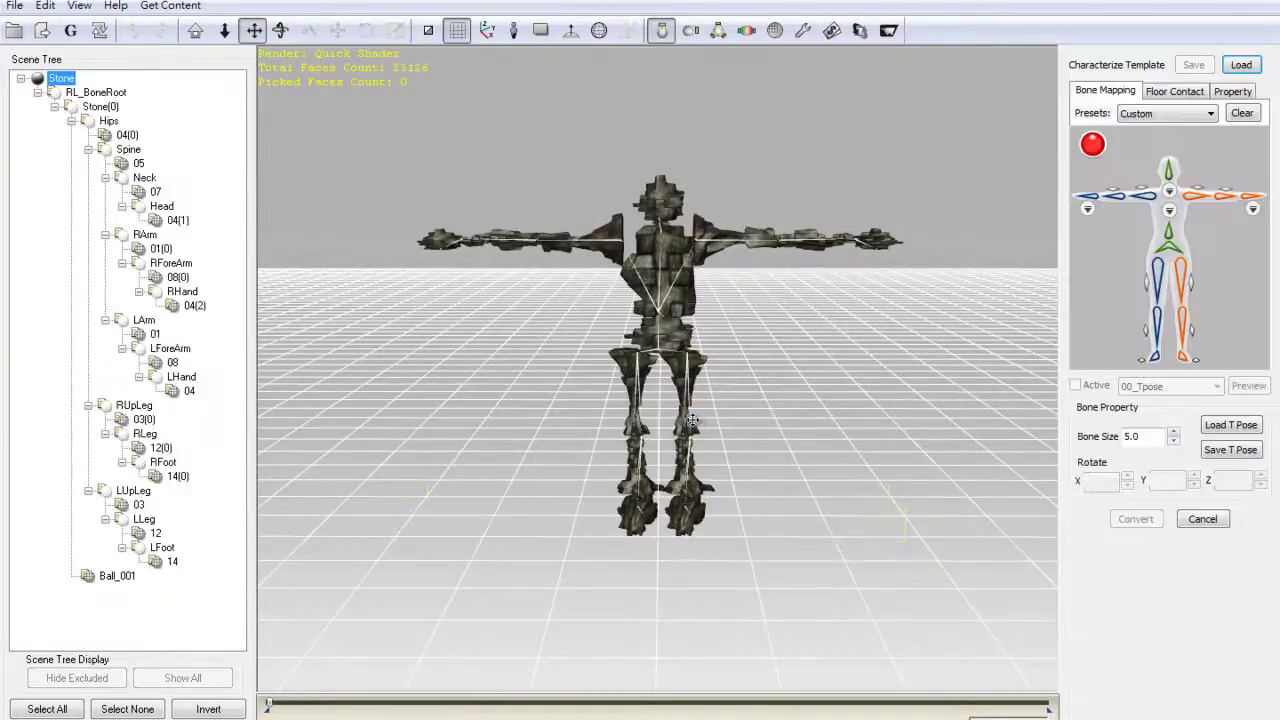
scroll(791, 505, "up", 5)
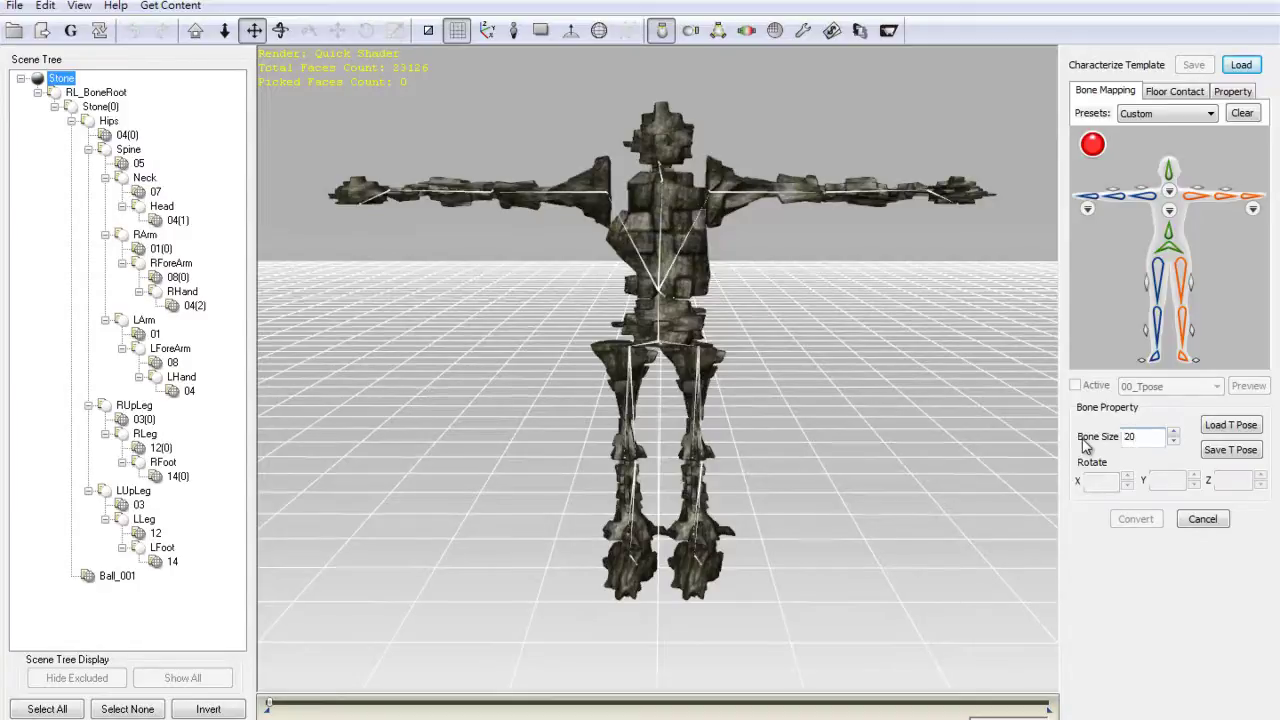
type("0")
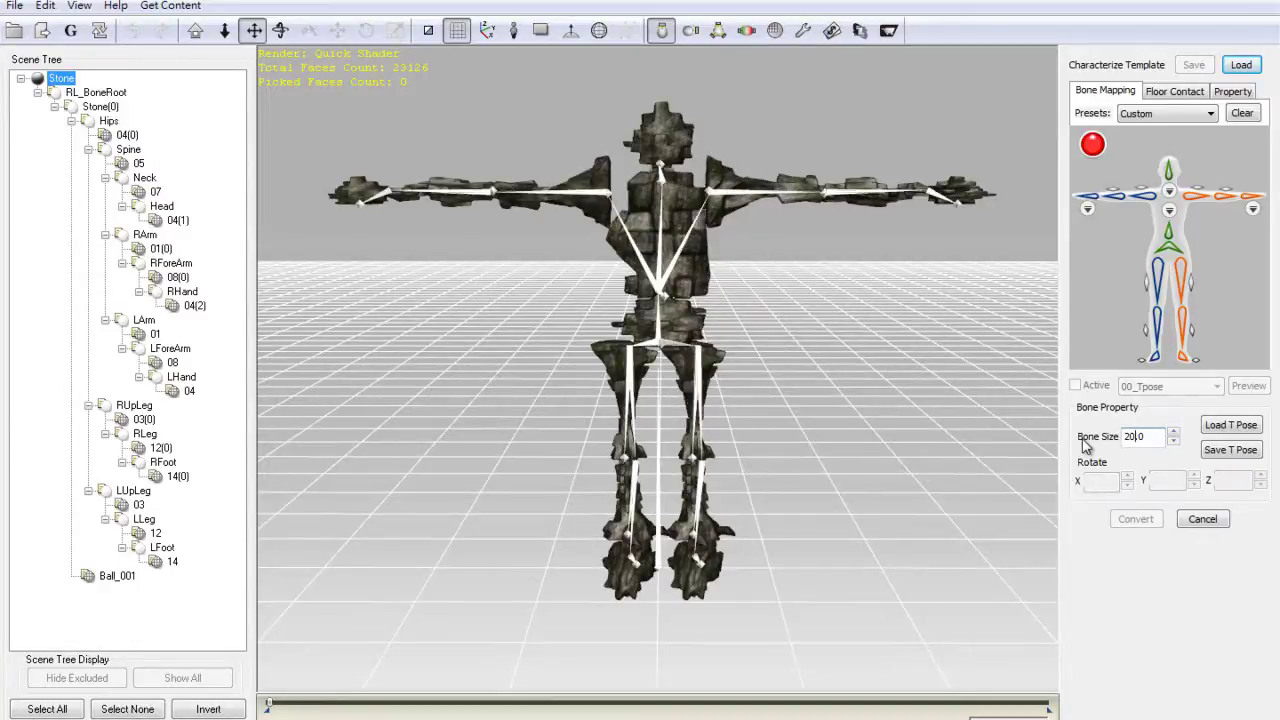
Map the template's hip, spine and head bones to the matching central bones of the stone skeleton
left_click(1166, 252)
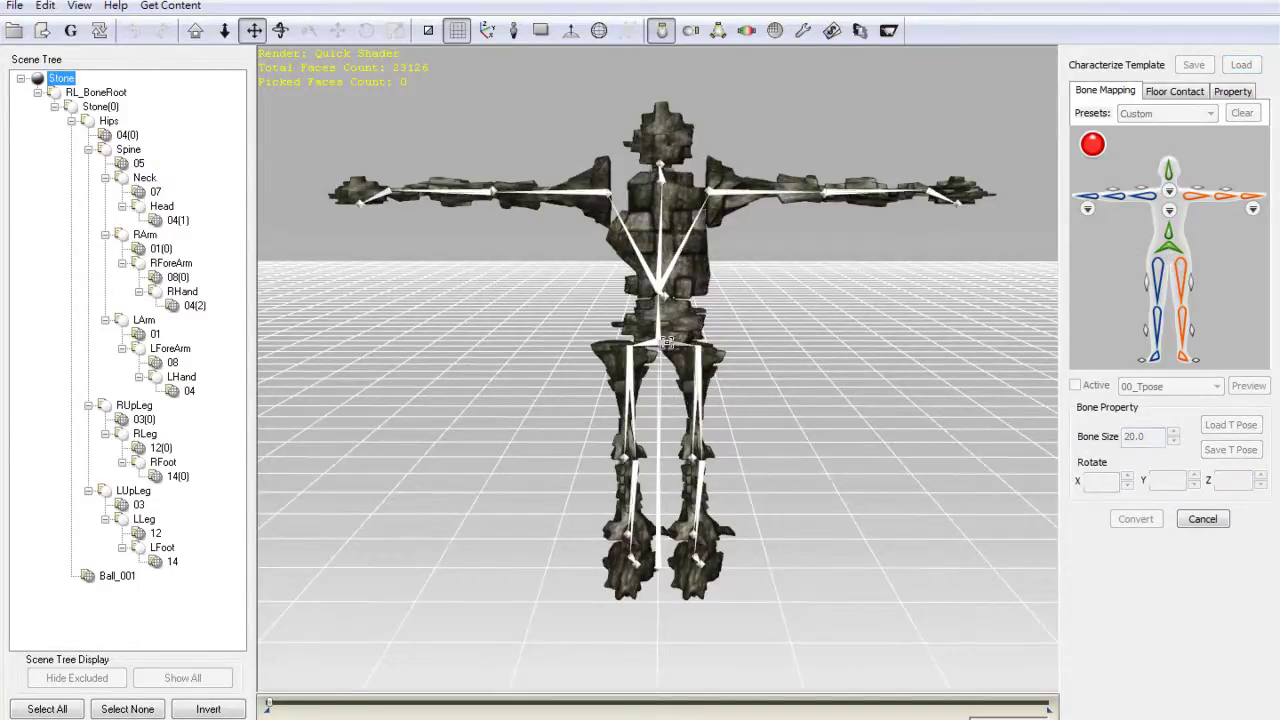
left_click(667, 343)
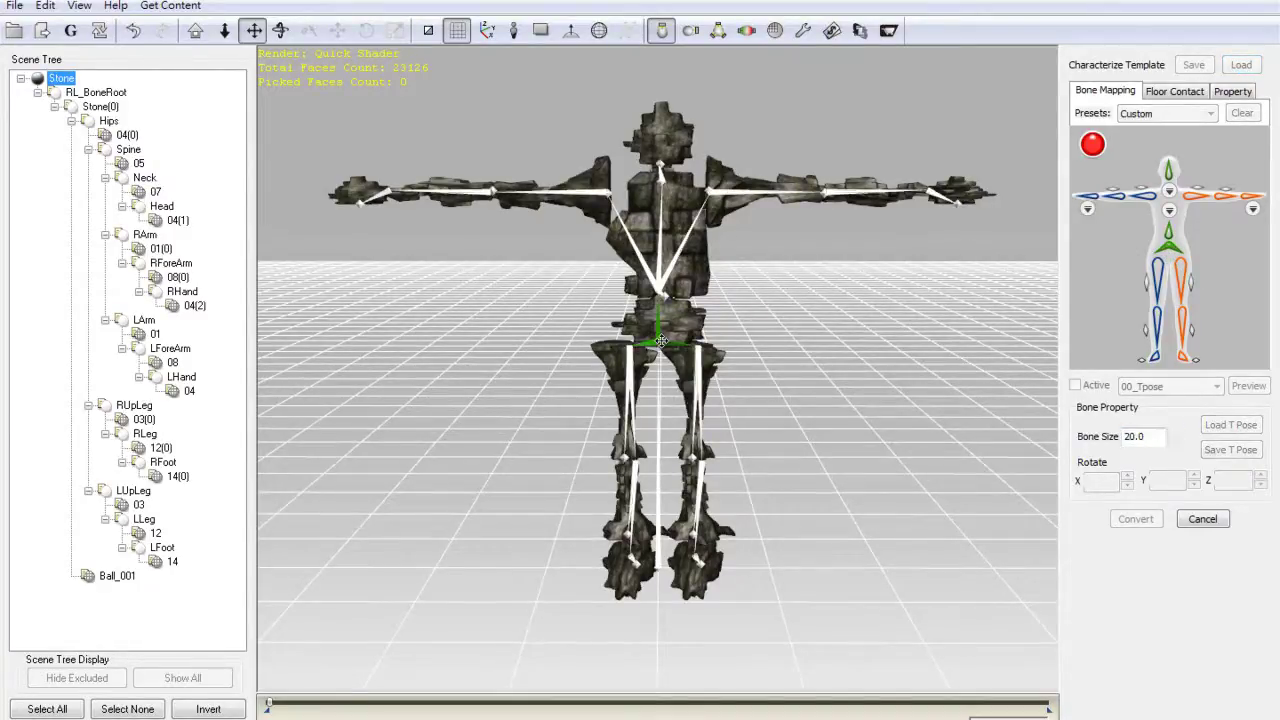
left_click(1168, 238)
left_click(659, 283)
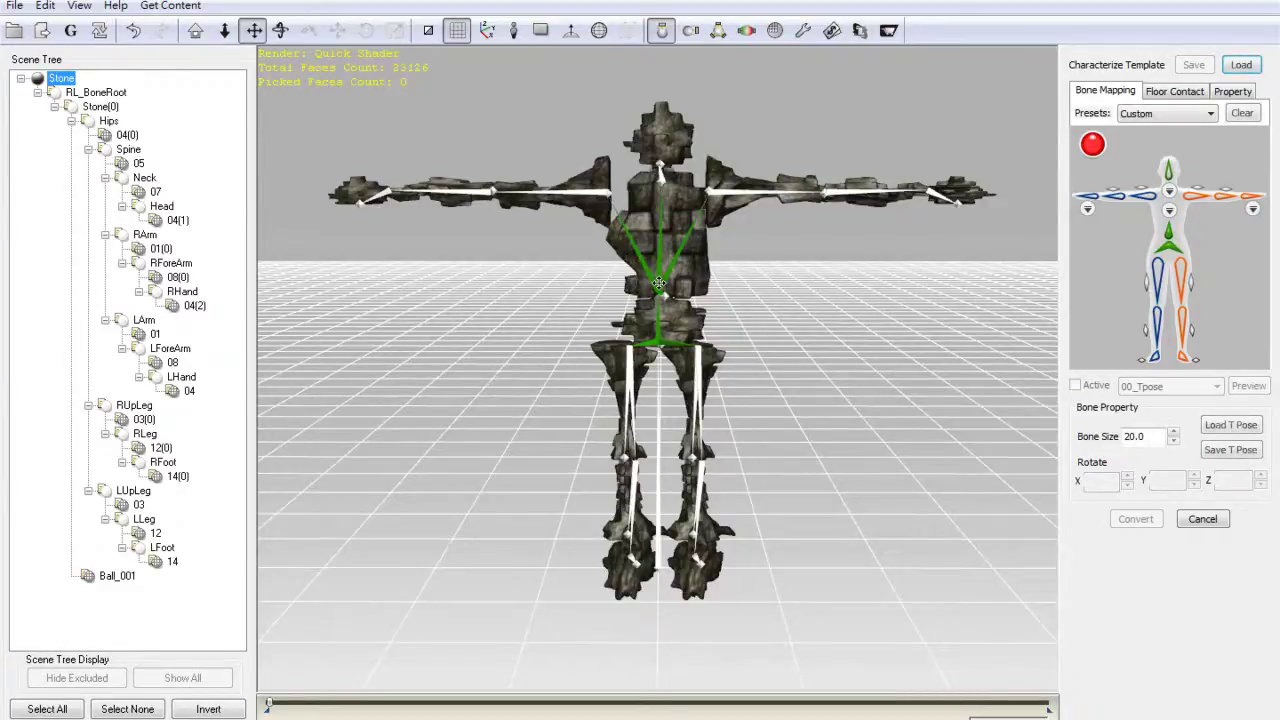
left_click(1169, 172)
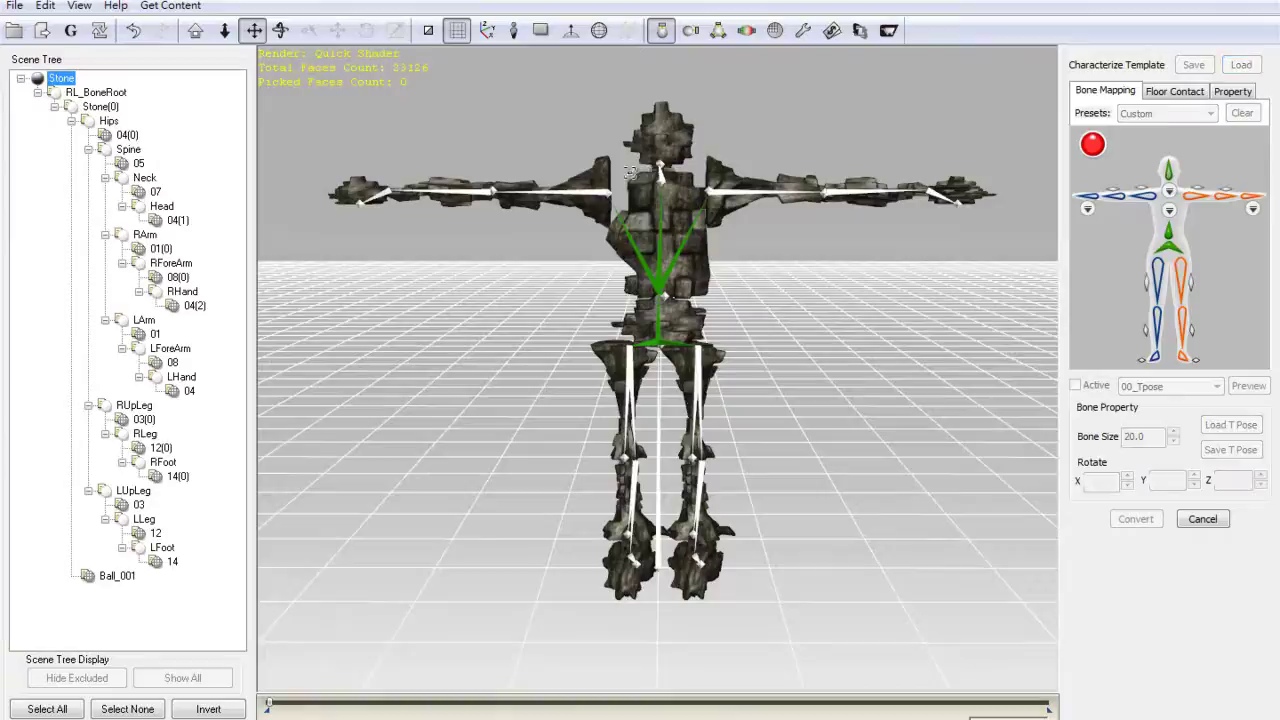
left_click(659, 175)
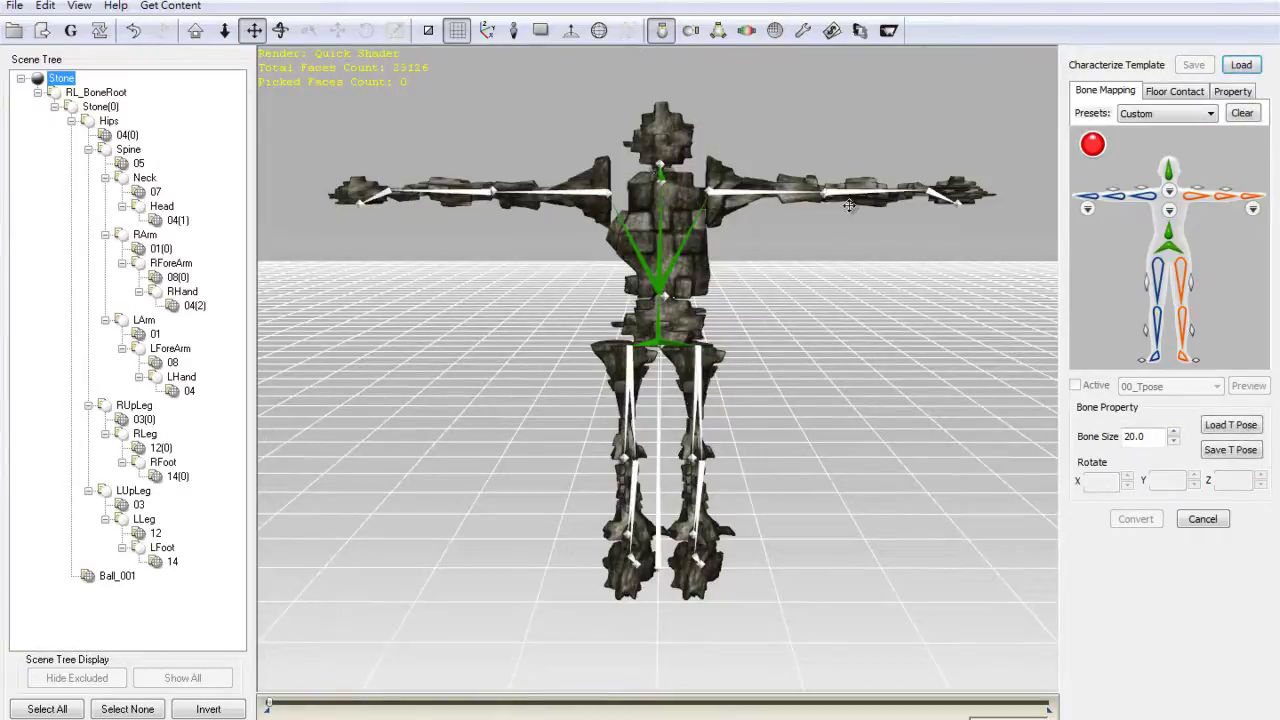
Map the template's right thigh, calf and foot bones to the skeleton's right leg bones
left_click(1158, 285)
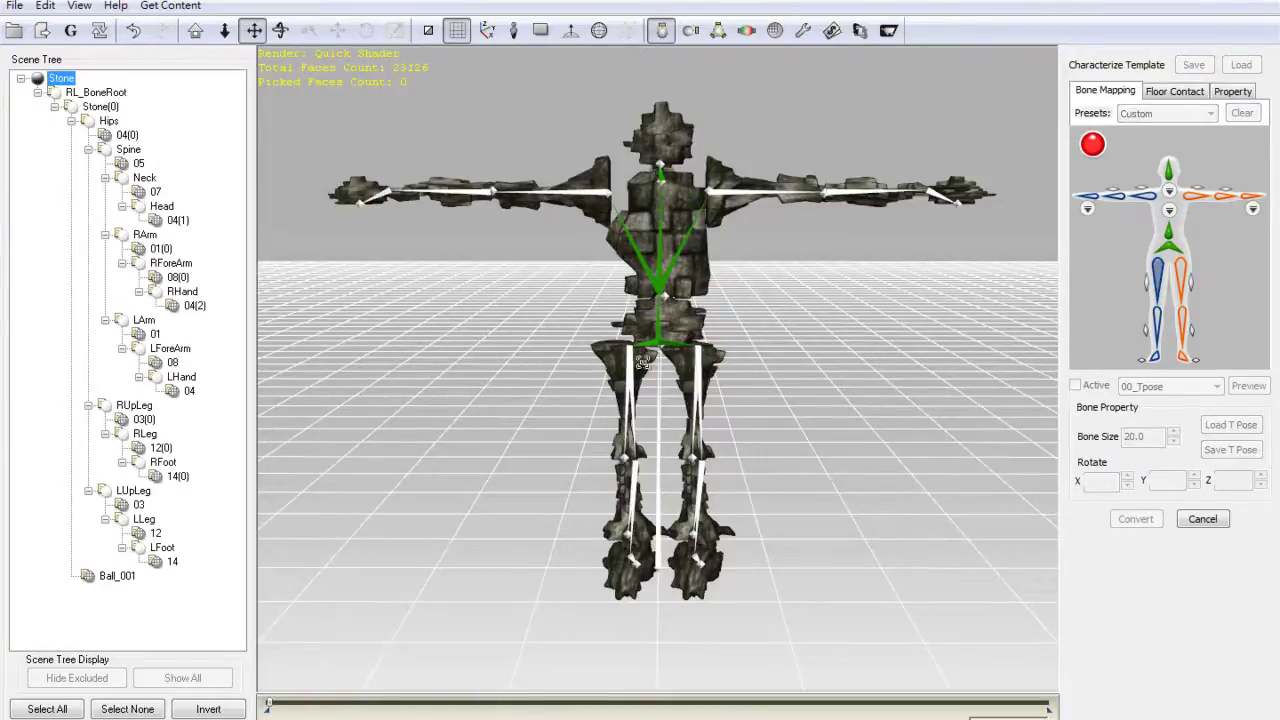
left_click(630, 352)
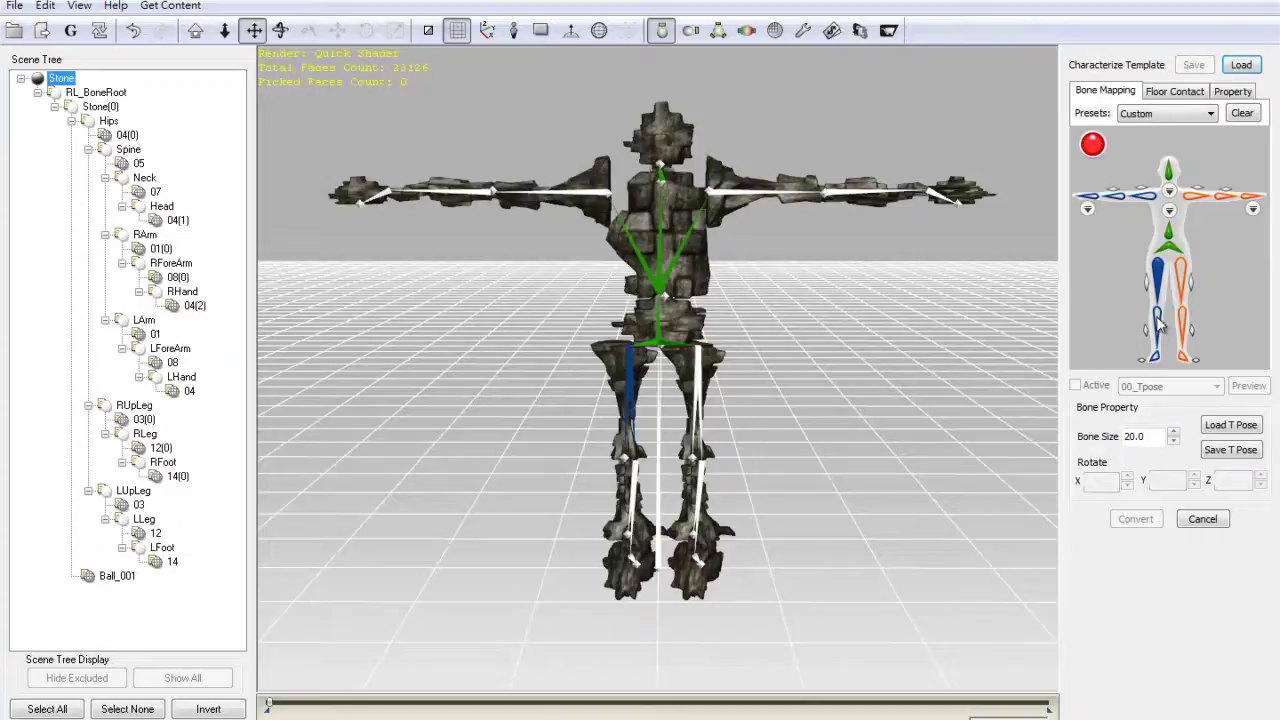
left_click(1158, 318)
left_click(626, 484)
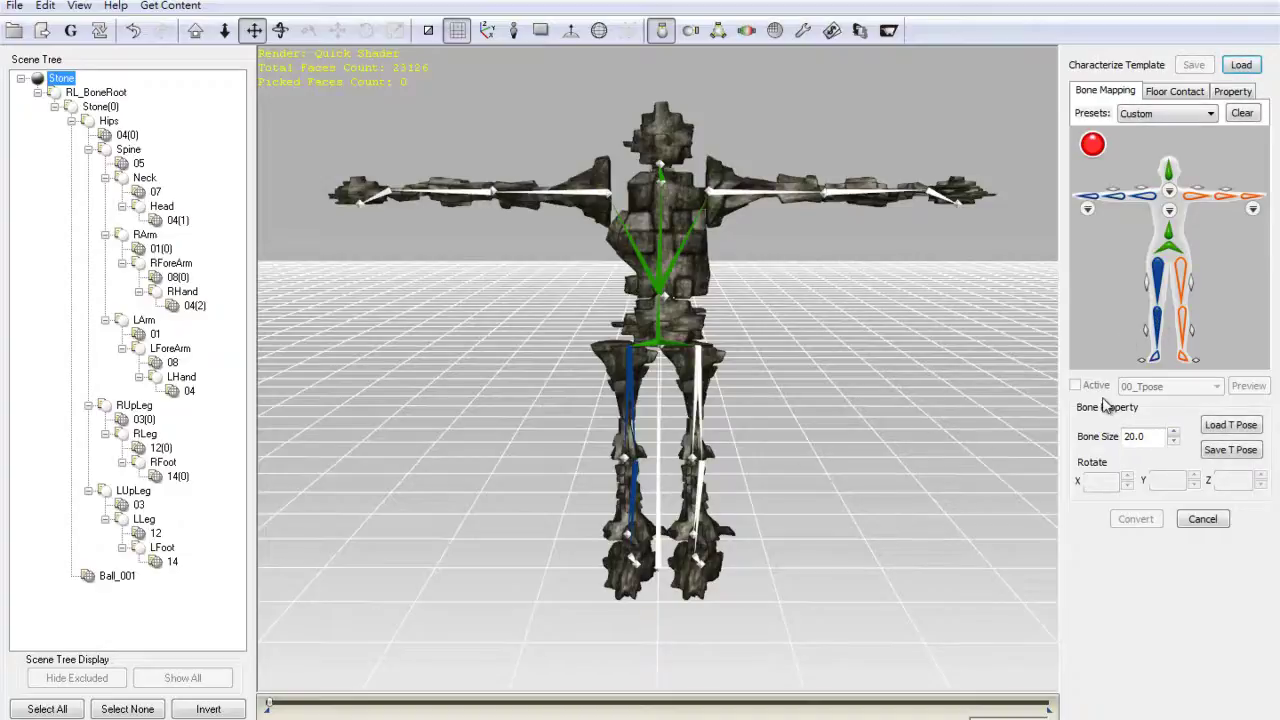
left_click(1155, 358)
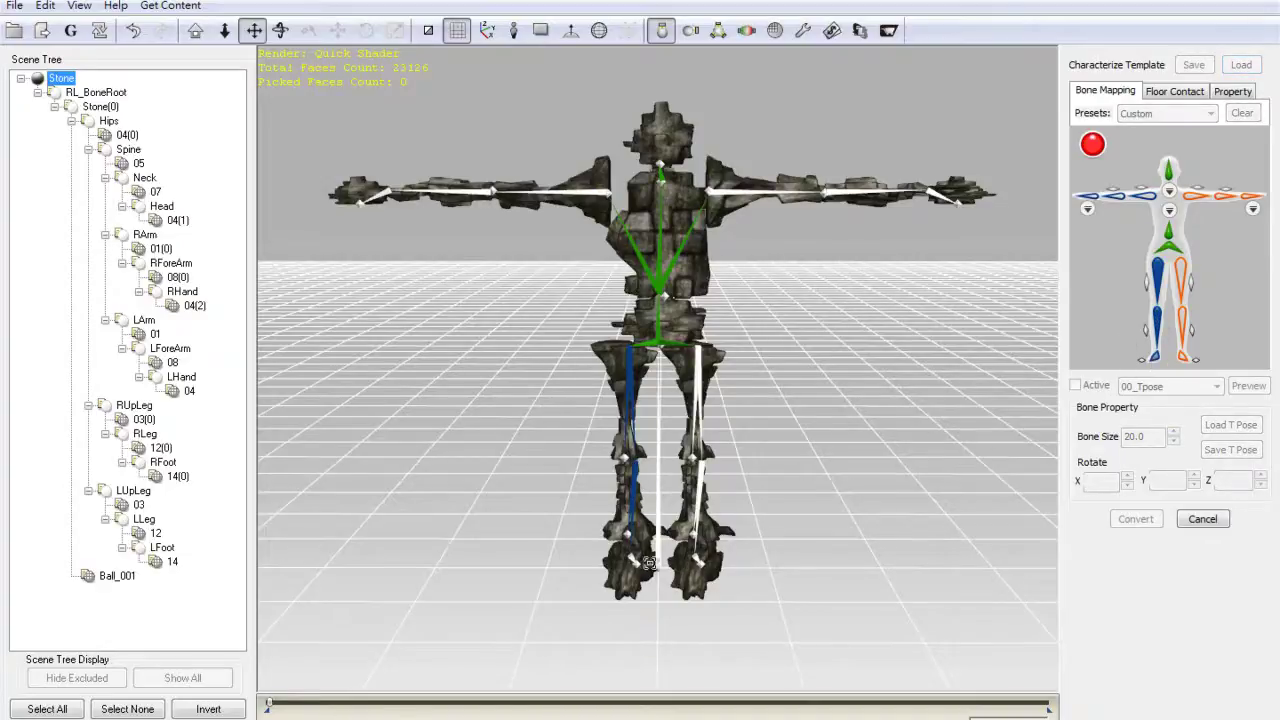
left_click(634, 560)
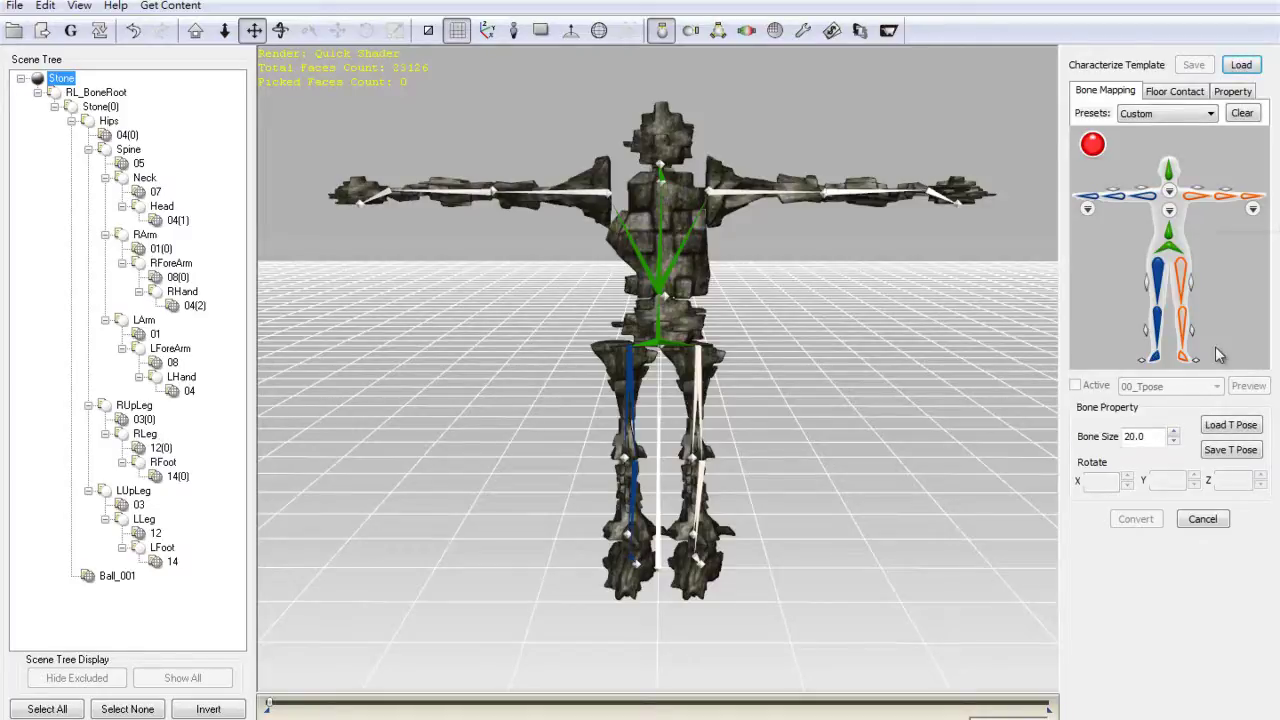
Map the template's left forearm bone to the skeleton's left forearm bone
left_click(1226, 197)
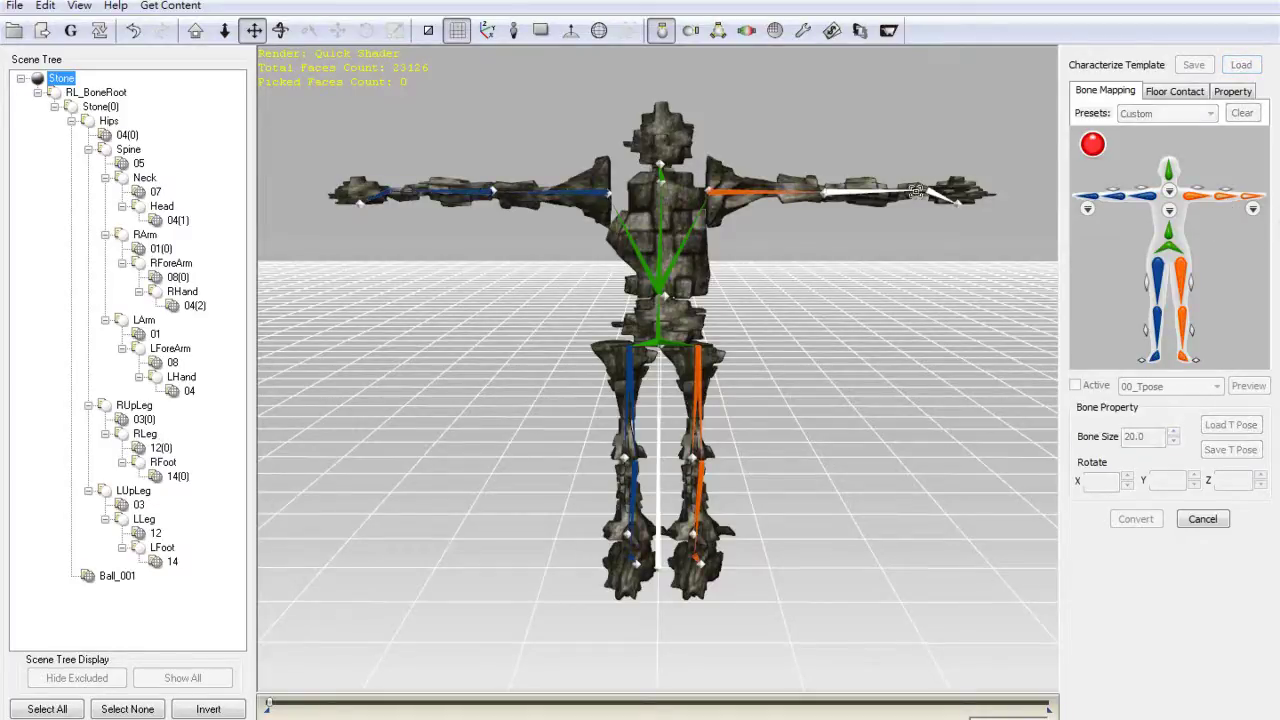
left_click(837, 194)
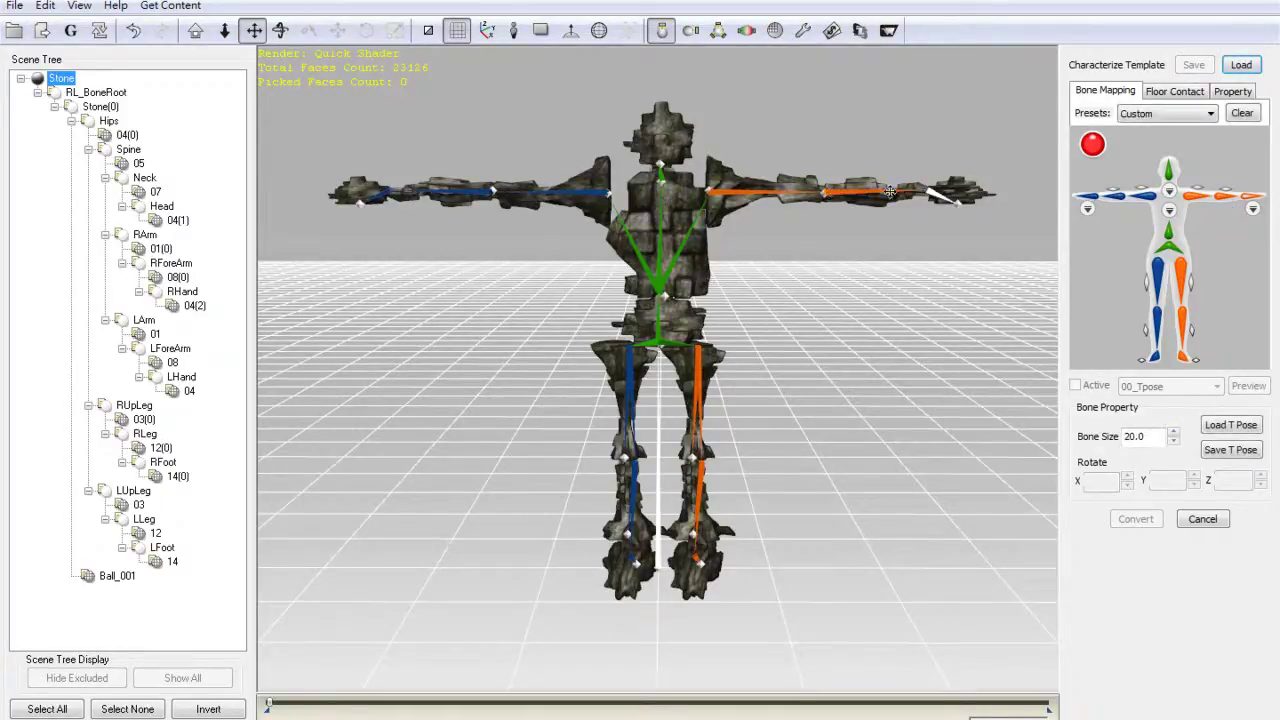
Map the template's left hand bone to the skeleton's left hand bone and activate the character mapping
left_click(1250, 204)
left_click(933, 195)
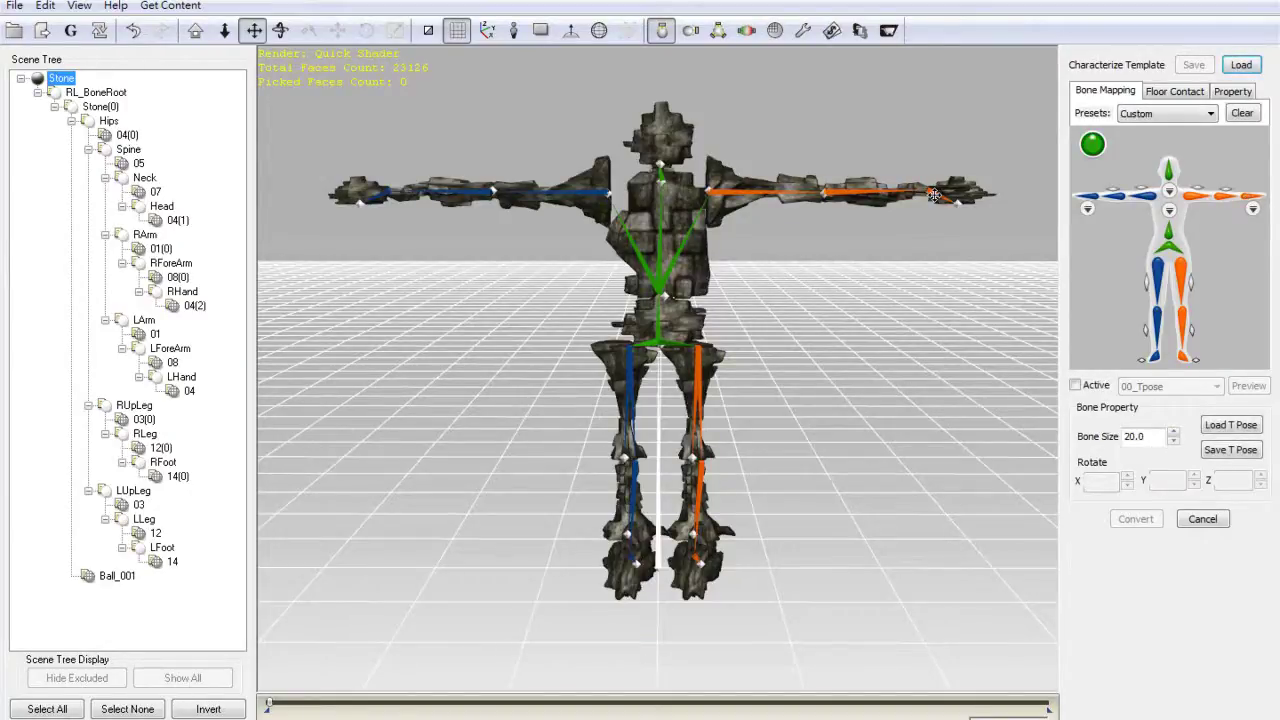
left_click(1076, 386)
Set the character's forward hip offset to -90
right_click_drag(830, 343, 347, 331)
right_click_drag(661, 341, 512, 341)
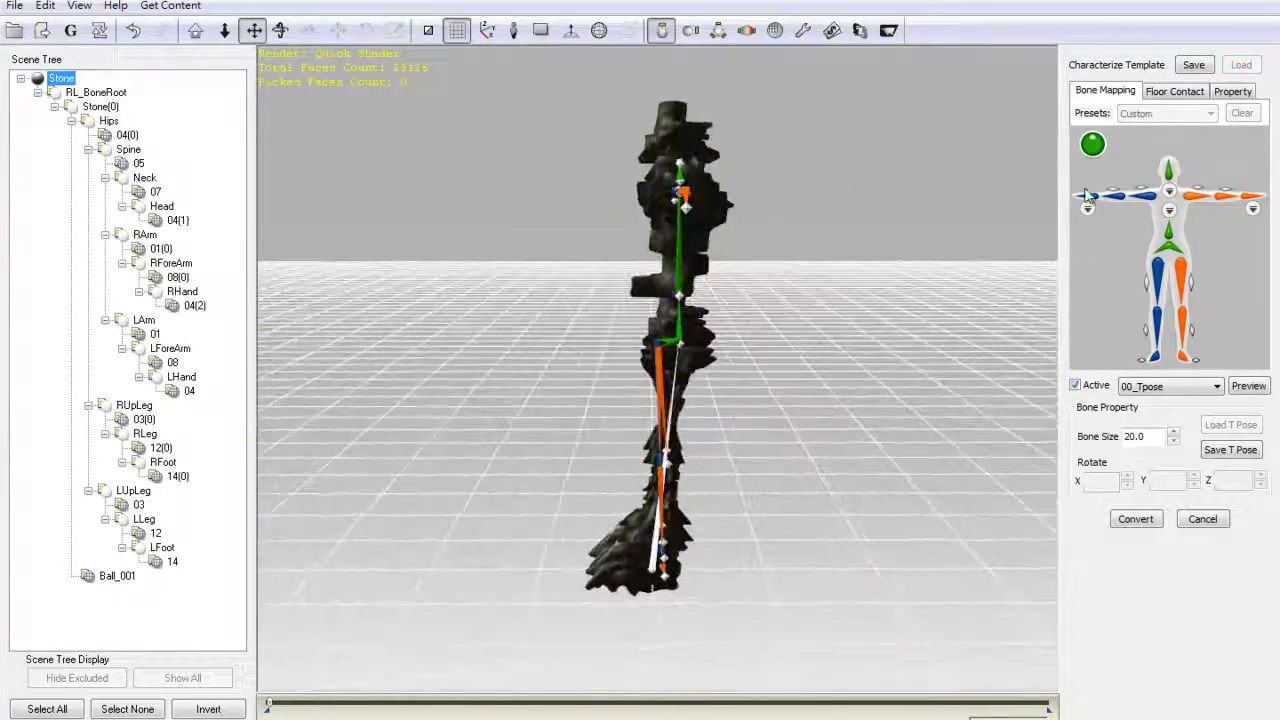
left_click(1238, 91)
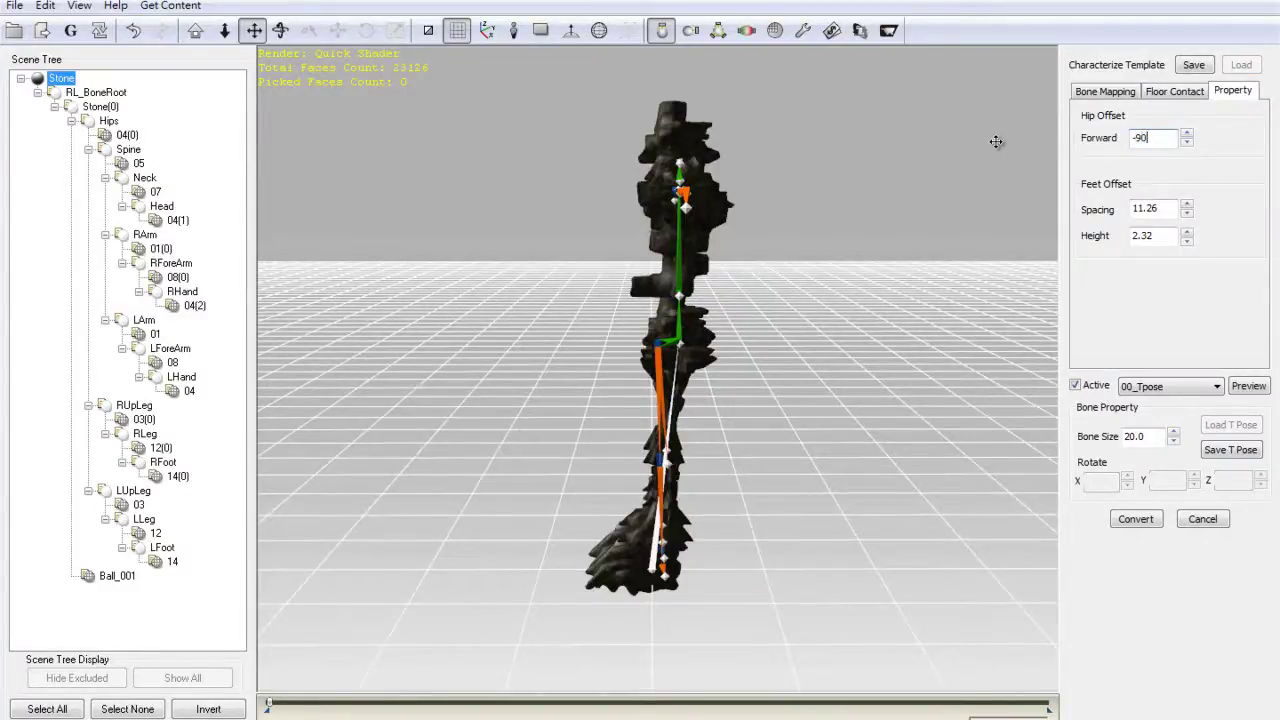
type("-90")
key("Return")
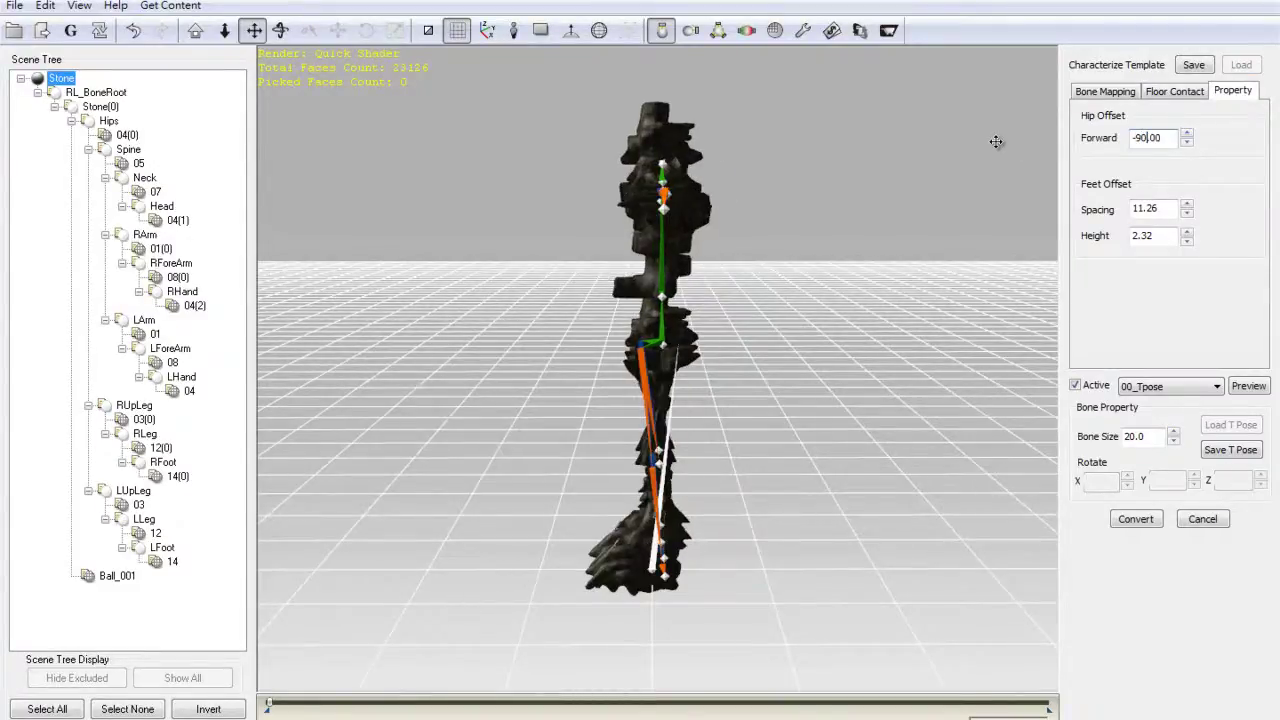
Preview the 09_Basic Run, 04_Upper03 Calibration and 10_Dance motions on the mapped stone character
left_click(1103, 92)
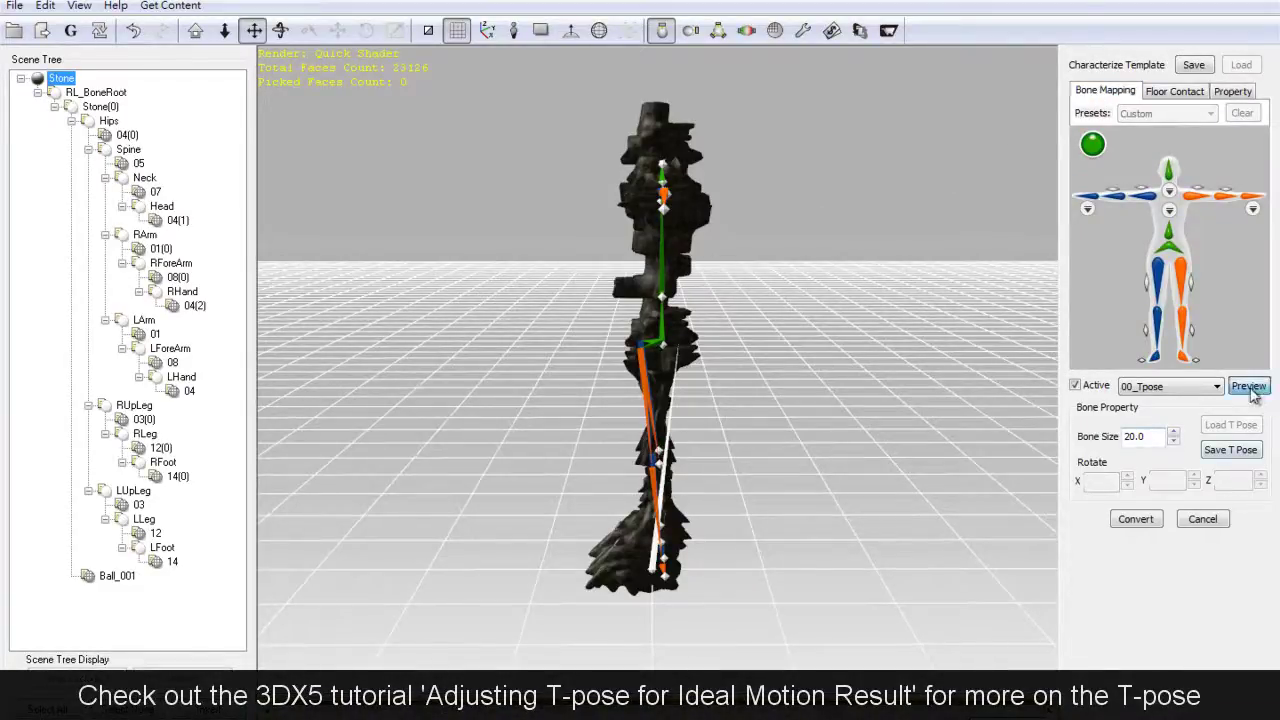
left_click(1217, 386)
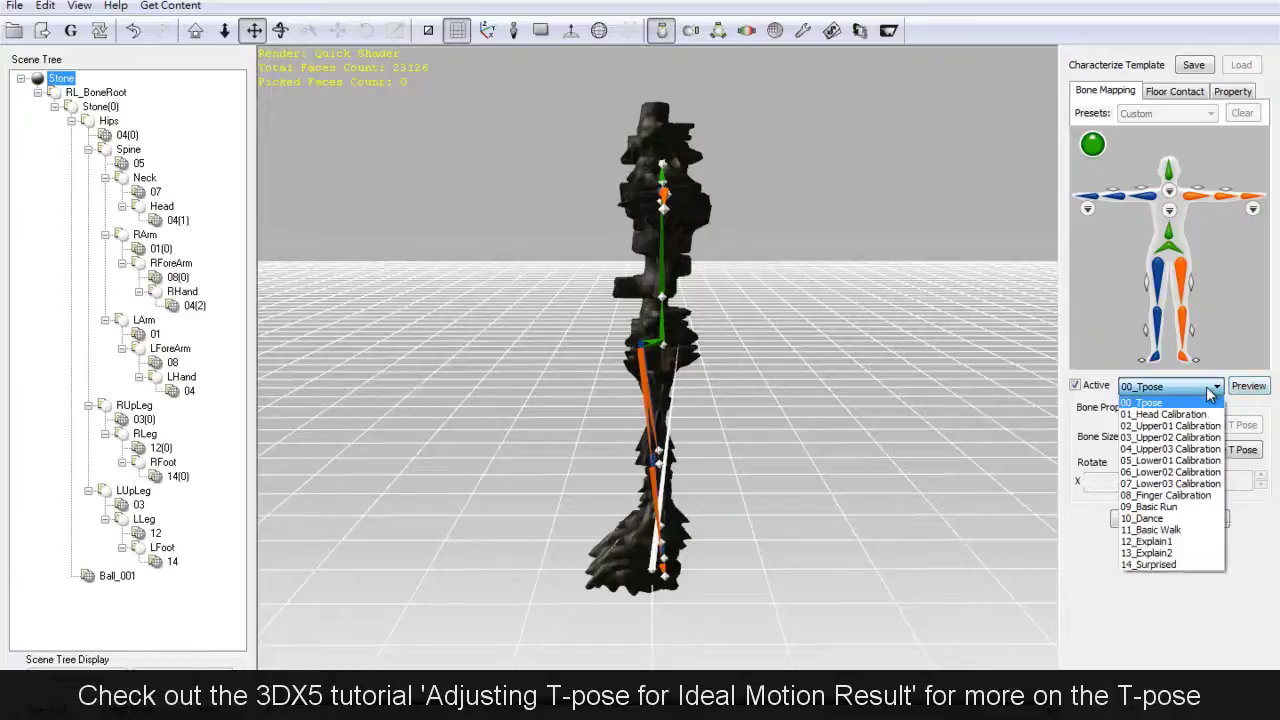
left_click(1183, 487)
left_click(1248, 386)
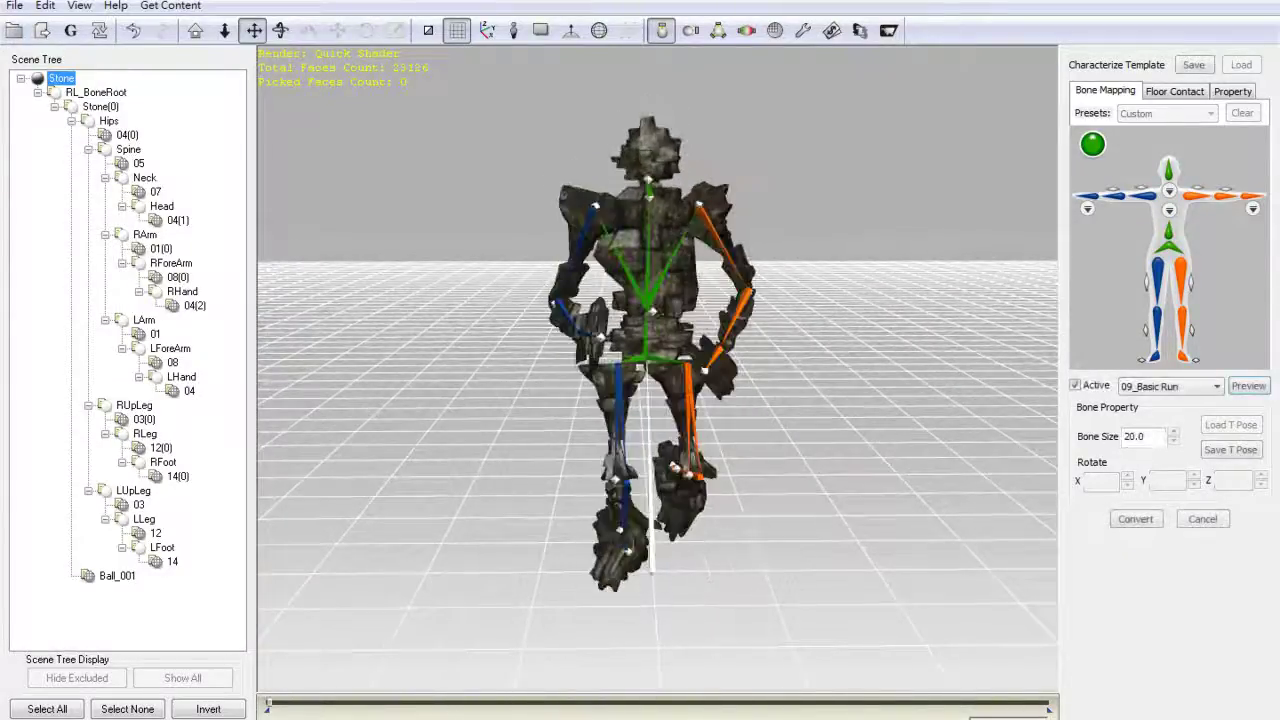
left_click(1162, 387)
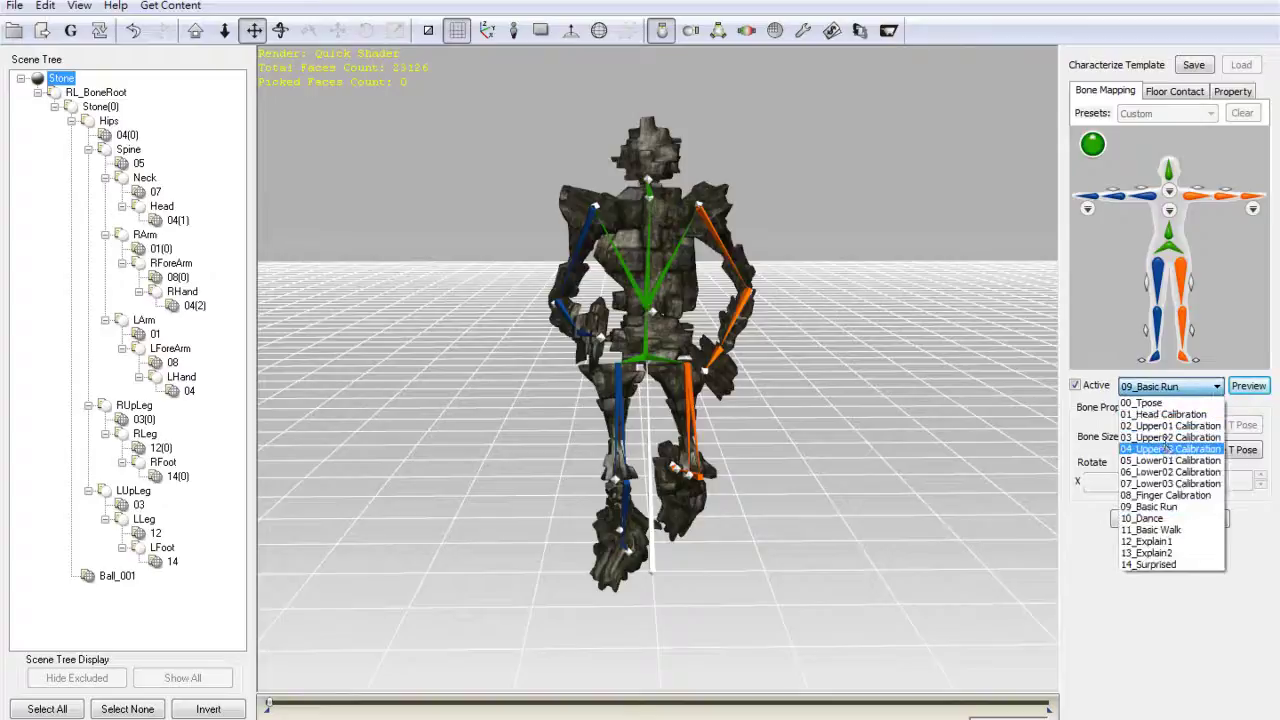
left_click(1165, 437)
left_click(1250, 389)
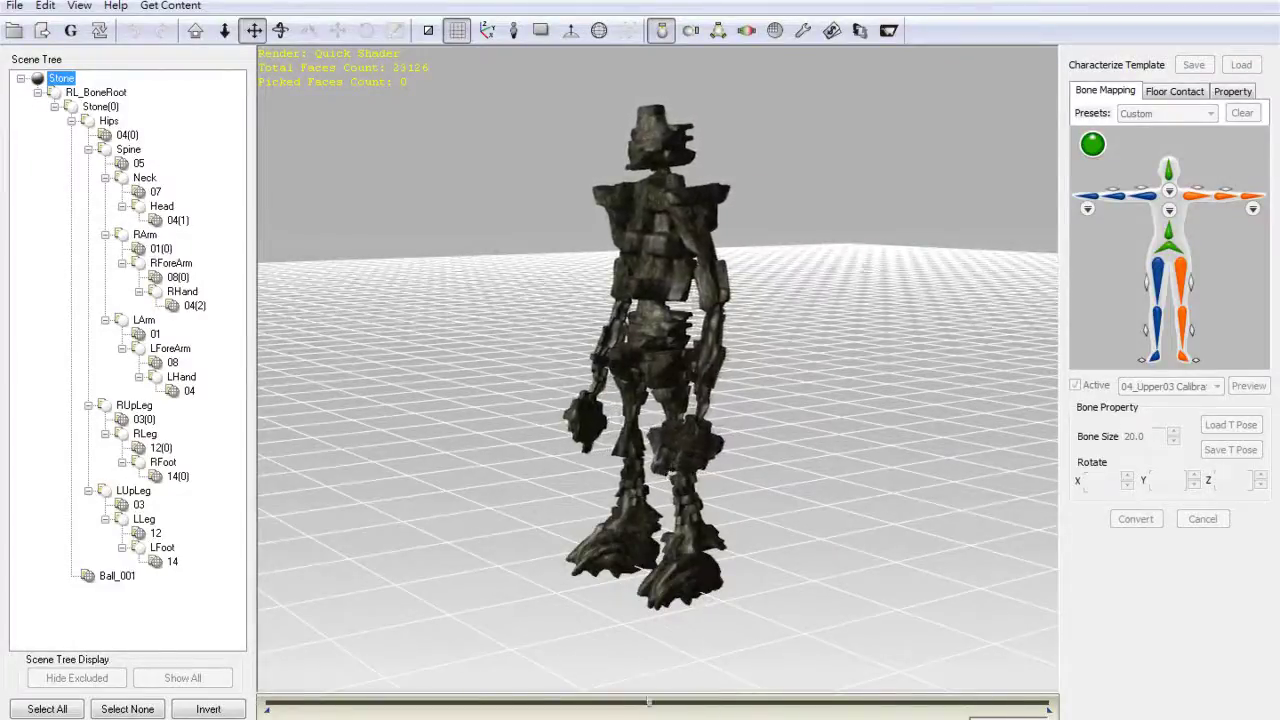
left_click(1125, 388)
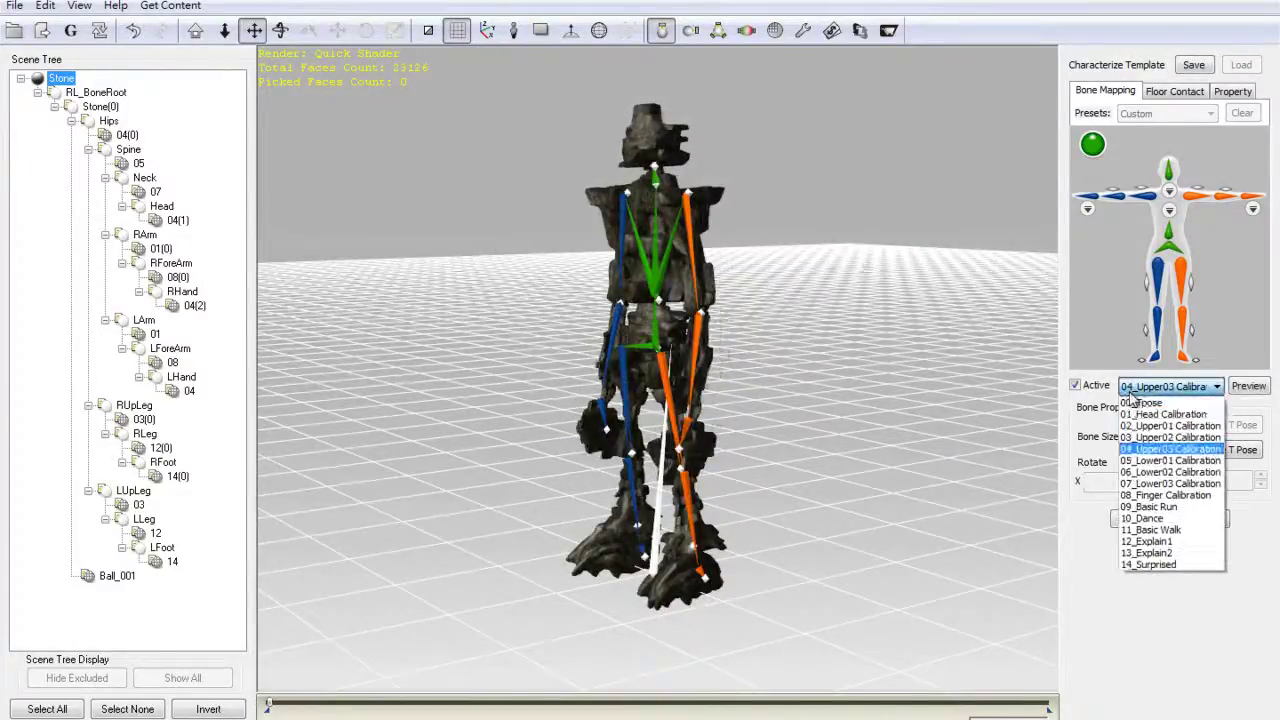
left_click(1162, 530)
left_click(1248, 387)
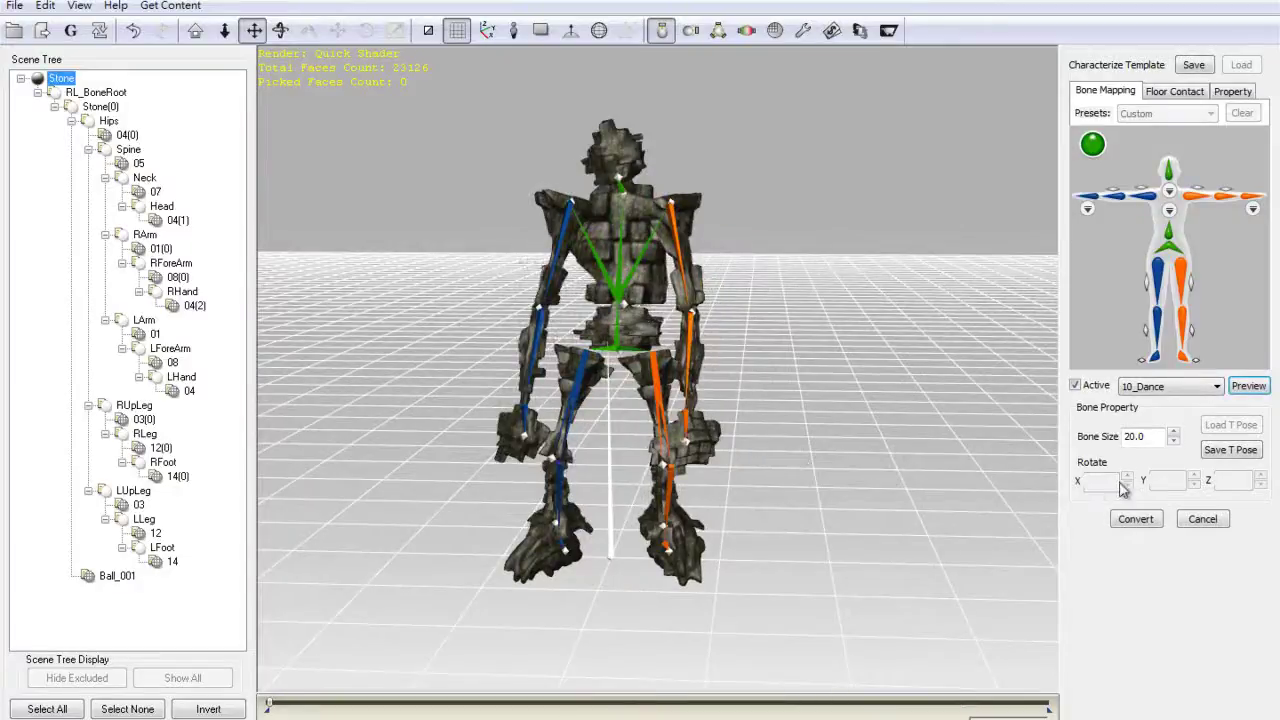
Convert the mapped Stone model to a non-standard character and apply it to iClone
left_click(1127, 524)
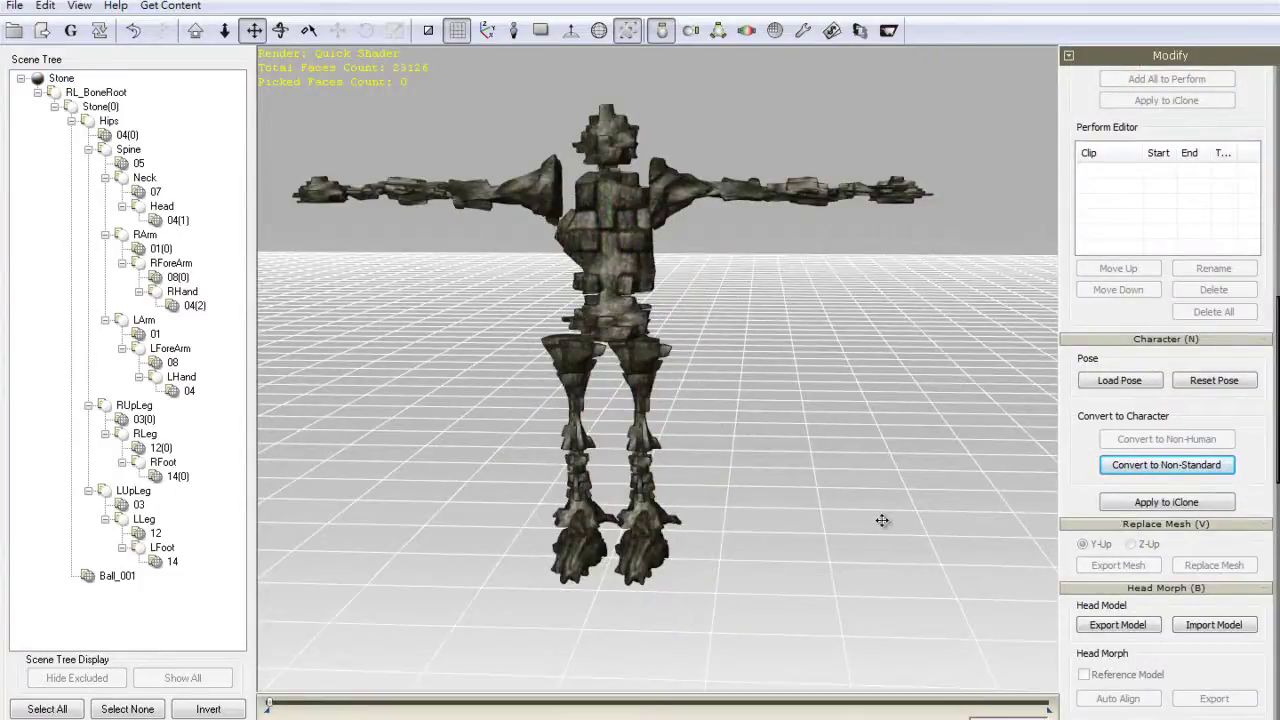
left_click(1153, 503)
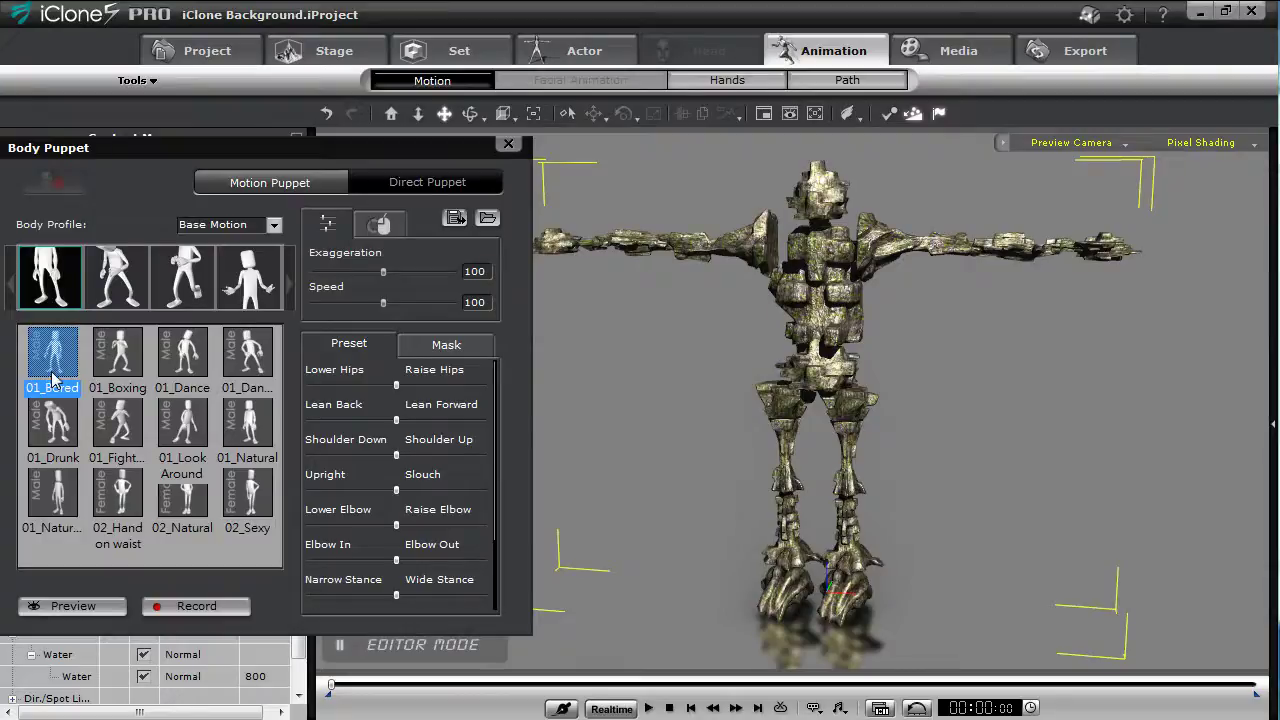
In iClone's Body Puppet, preview the 01_Bored and 01_Fighting motions on the stone character
key("space")
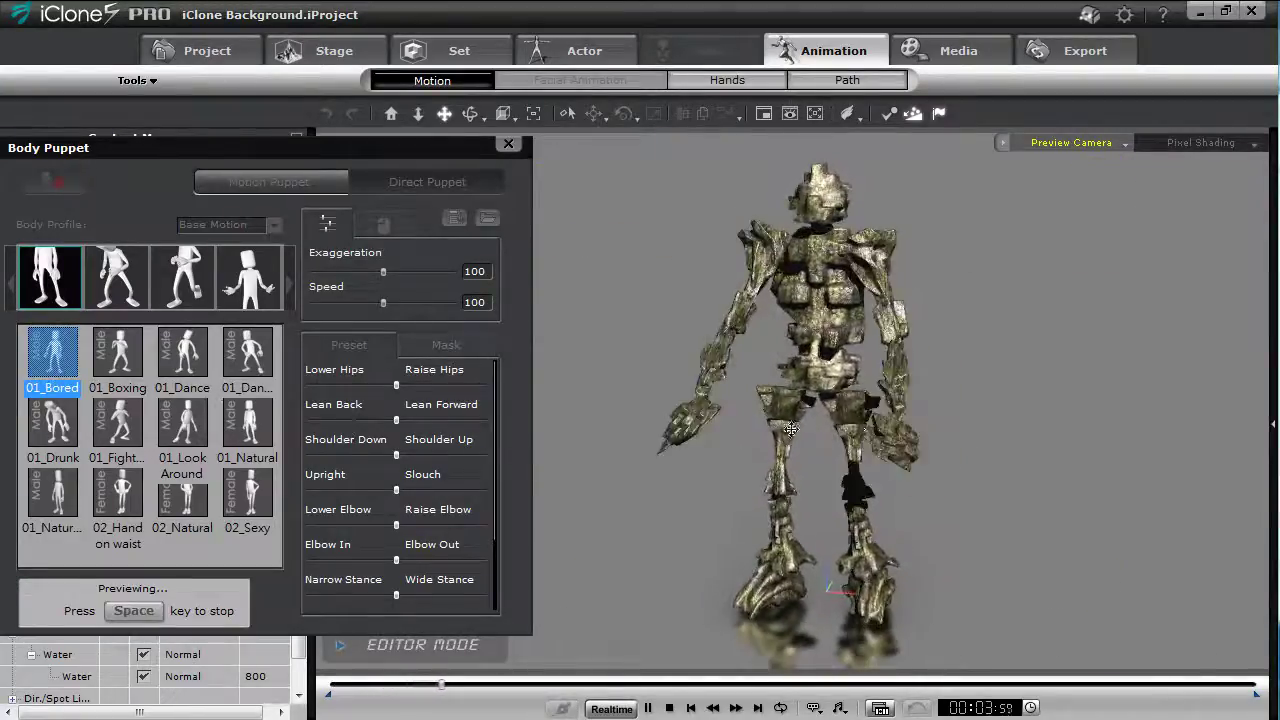
key("space")
left_click(136, 425)
key("space")
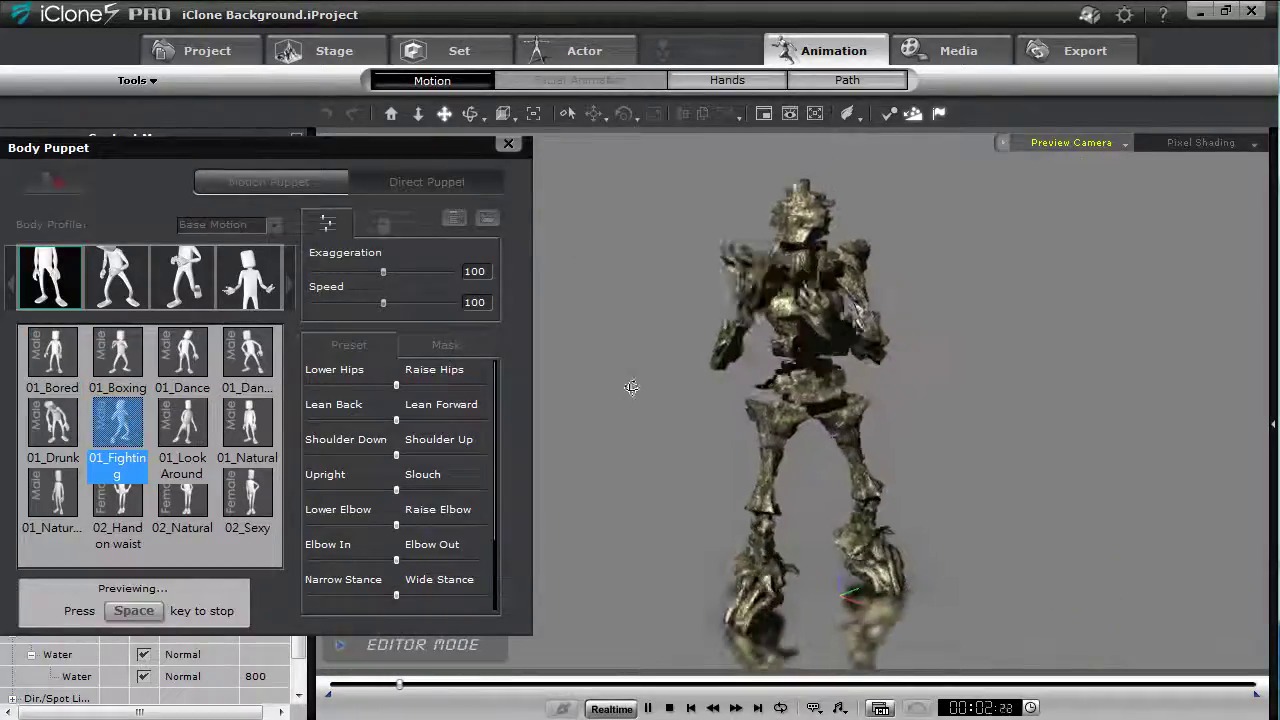
Adjust the 01_Fighting motion during its preview so the elbows point fully outward and are strongly raised
left_click_drag(395, 565, 455, 566)
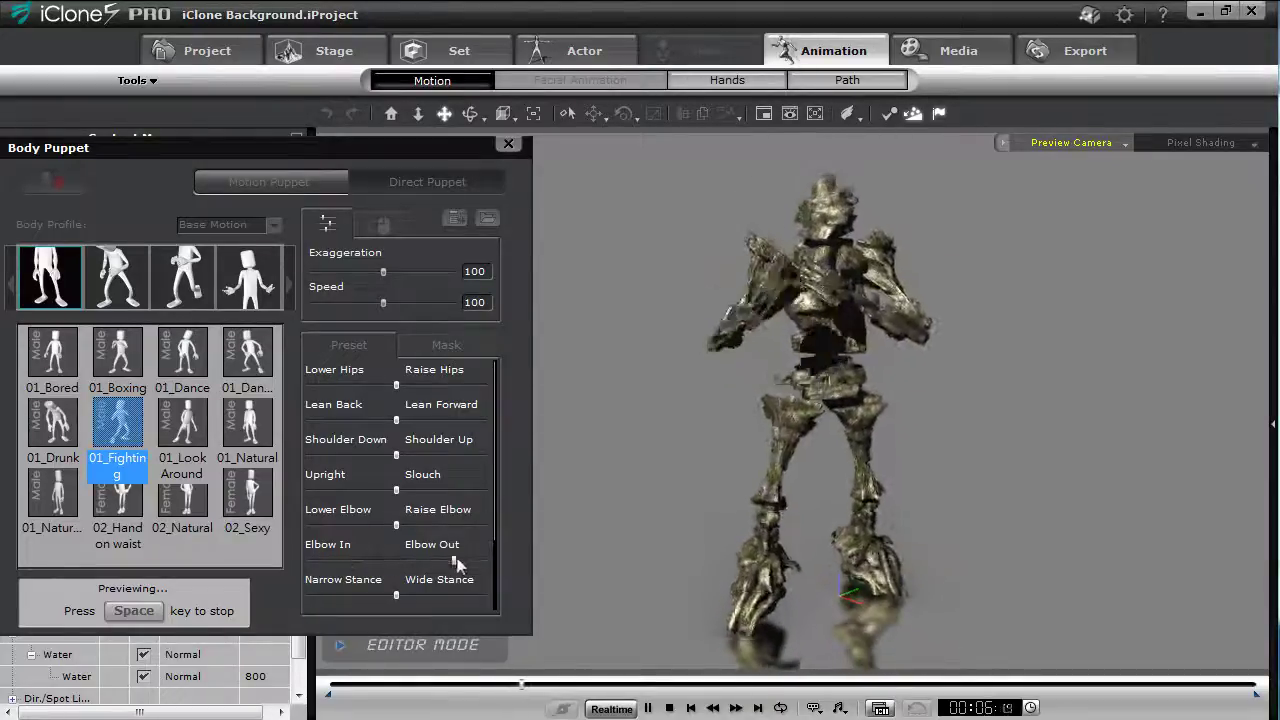
left_click_drag(397, 530, 468, 527)
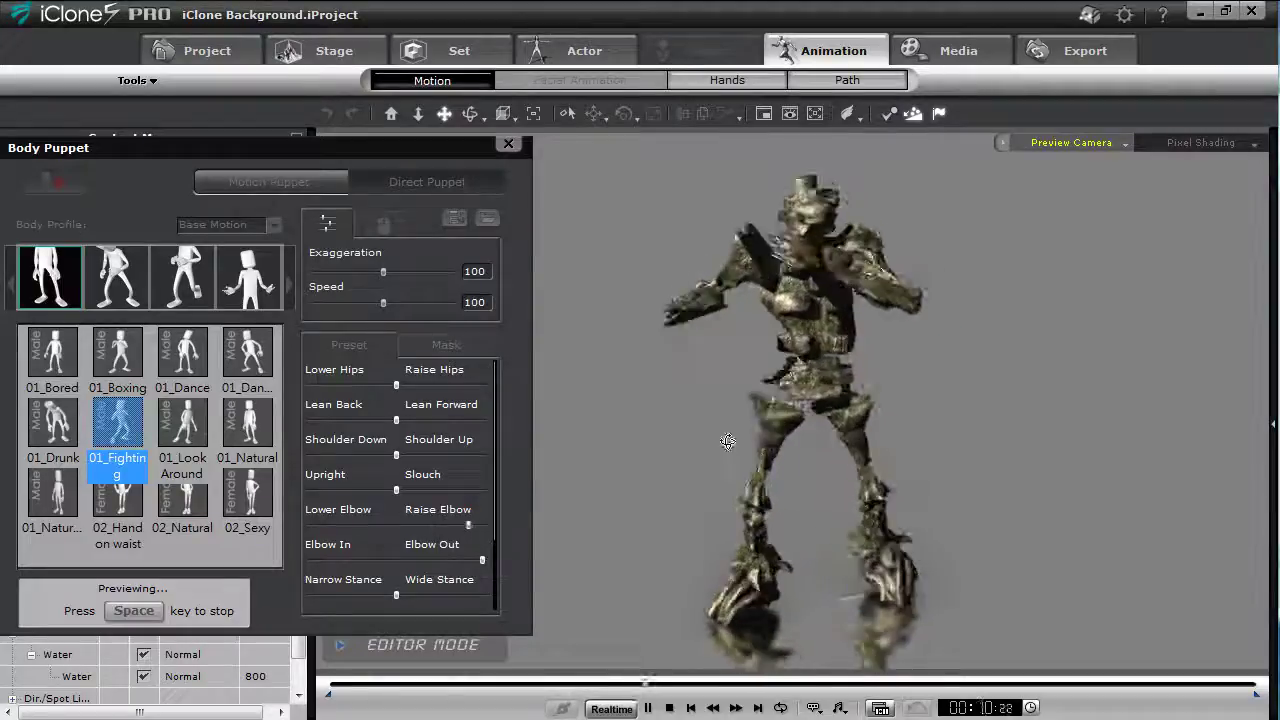